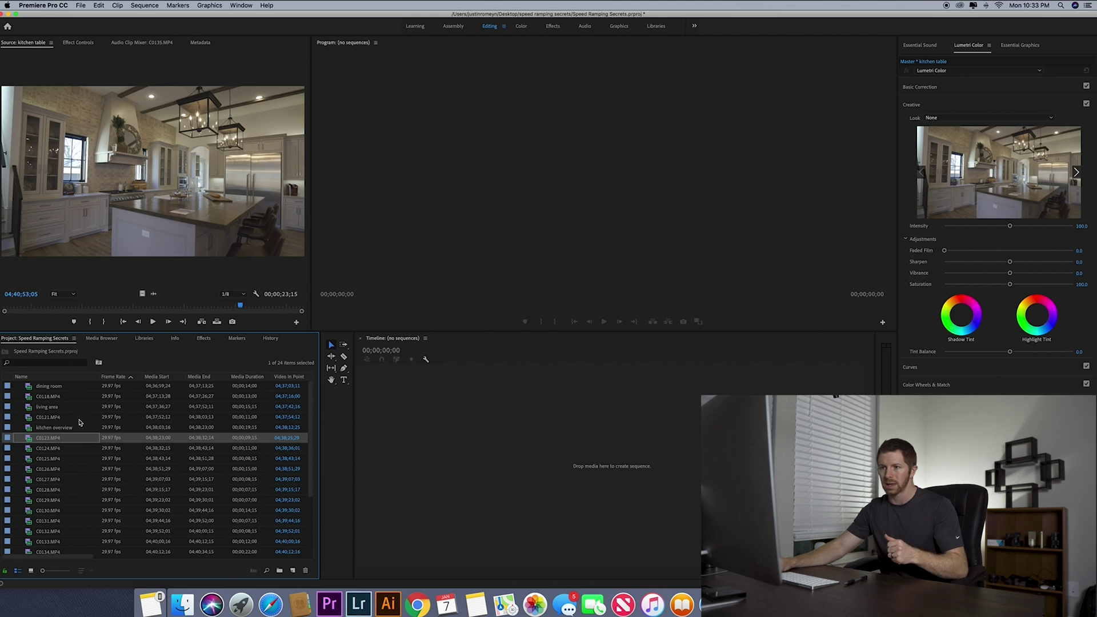
Select all 24 Project panel clips, from the dining room clip down to the last one
{"action": "left_click", "coordinate": [28, 389]}
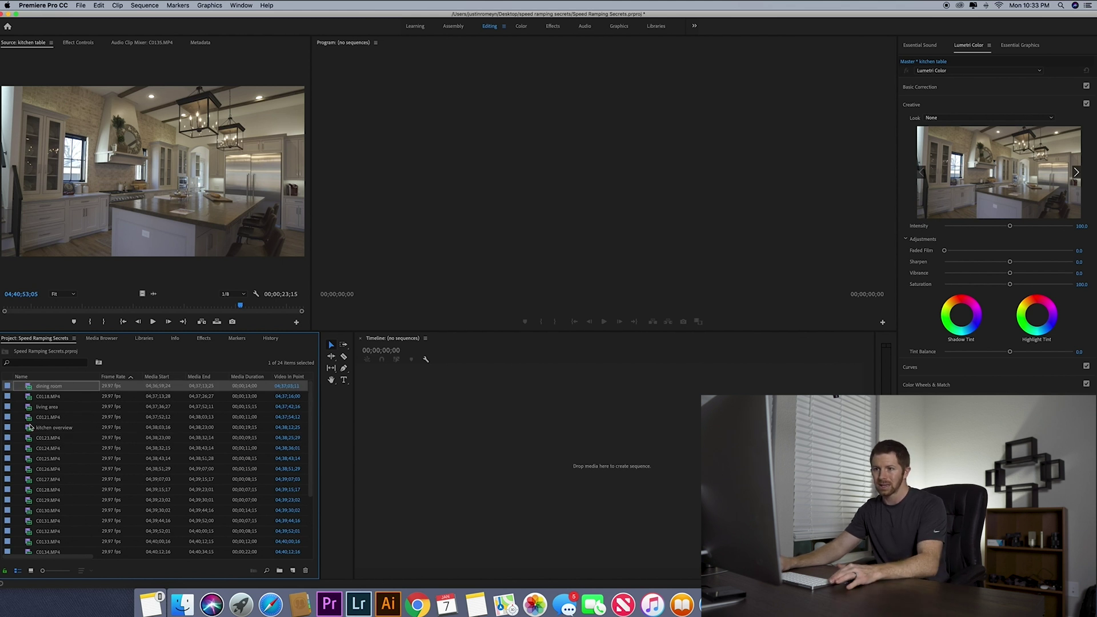
{"action": "scroll", "coordinate": [71, 485], "scroll_direction": "down", "scroll_amount": 3}
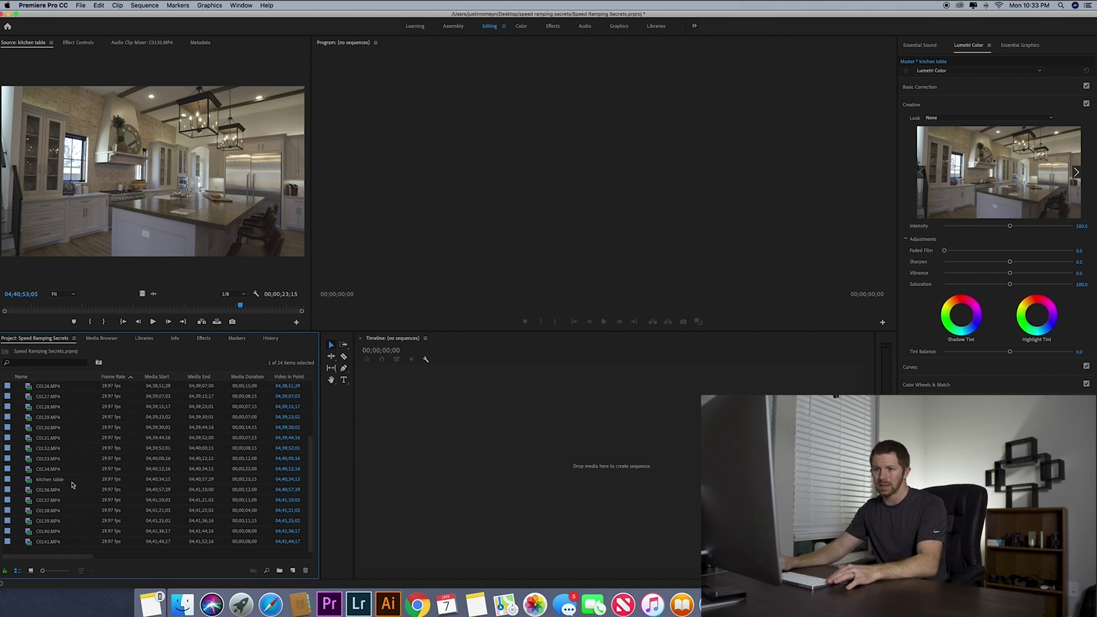
{"action": "left_click", "coordinate": [29, 542], "text": "shift"}
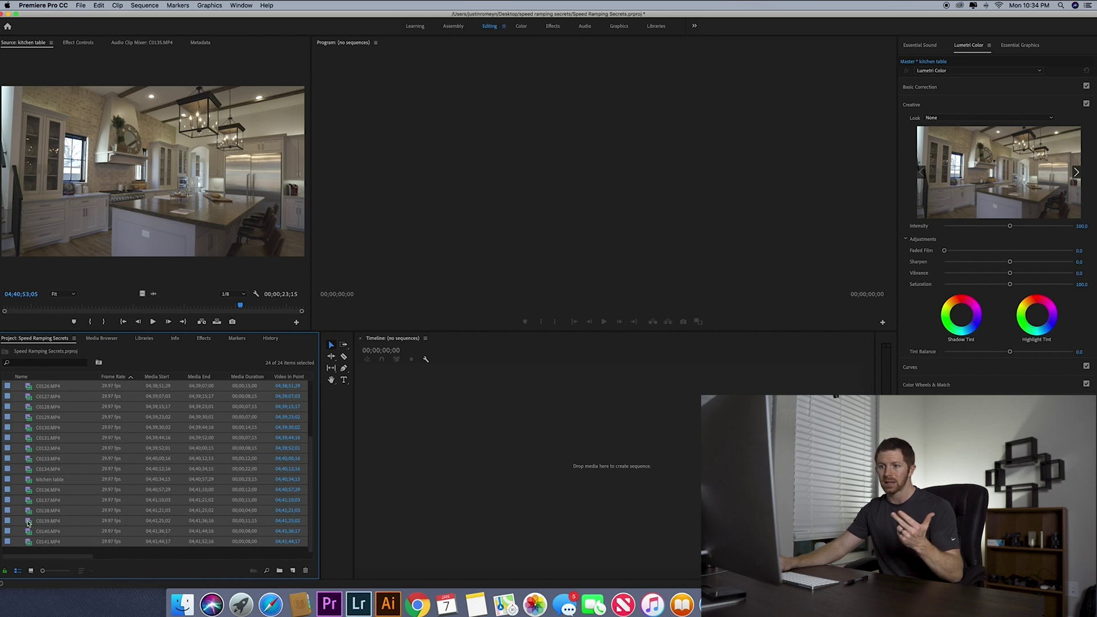
{"action": "right_click", "coordinate": [26, 541]}
Interpret the selected footage with an assumed frame rate of 23.976 fps
{"action": "mouse_move", "coordinate": [132, 418]}
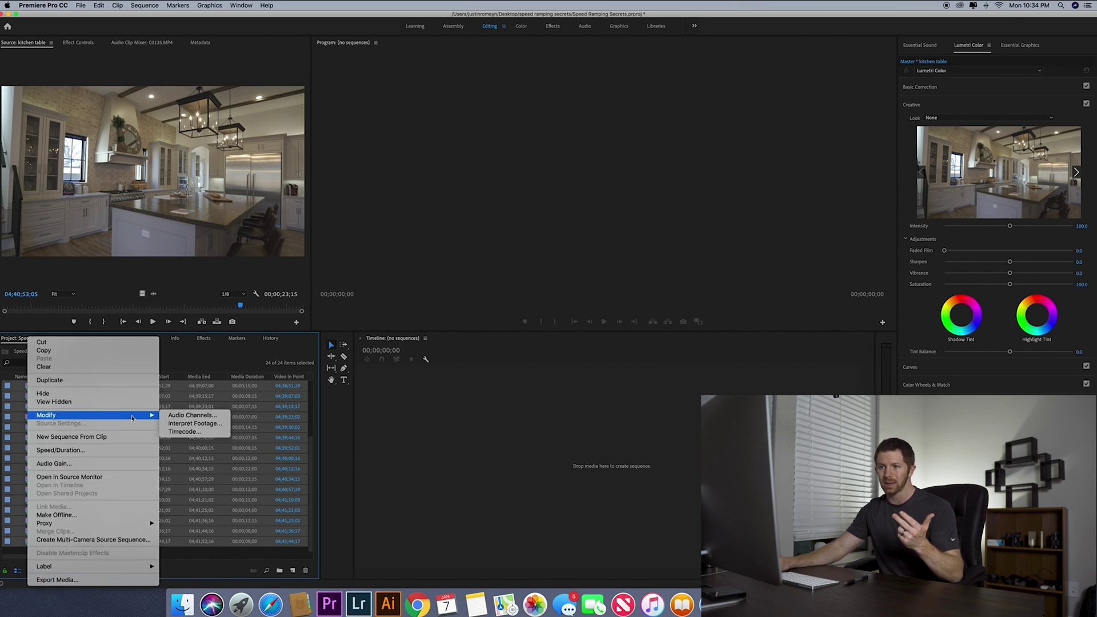
{"action": "left_click", "coordinate": [175, 425]}
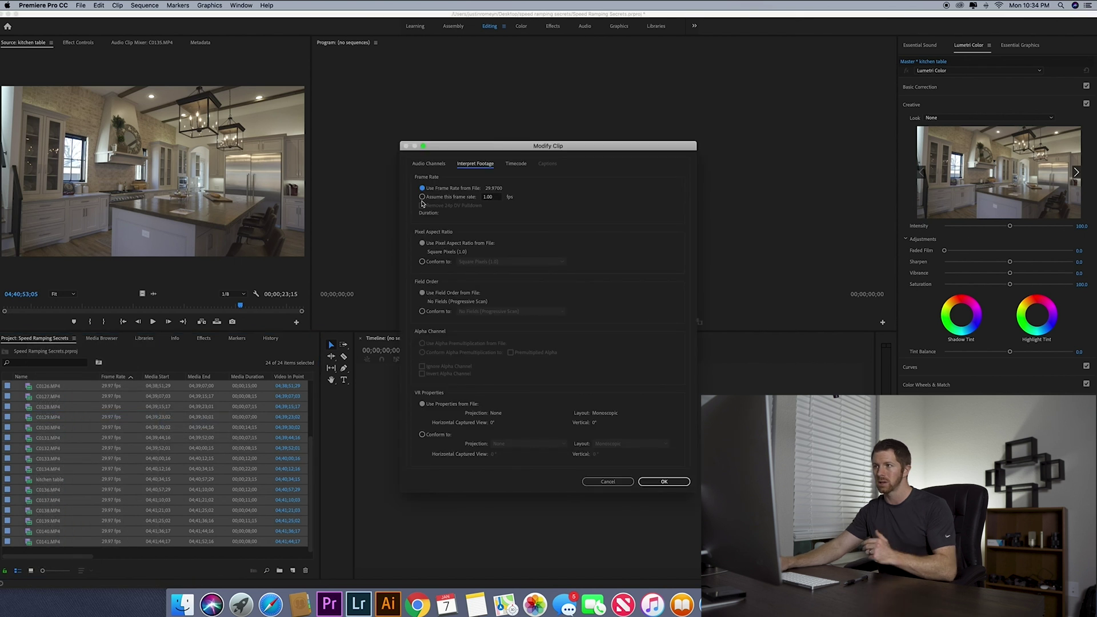
{"action": "left_click", "coordinate": [422, 198]}
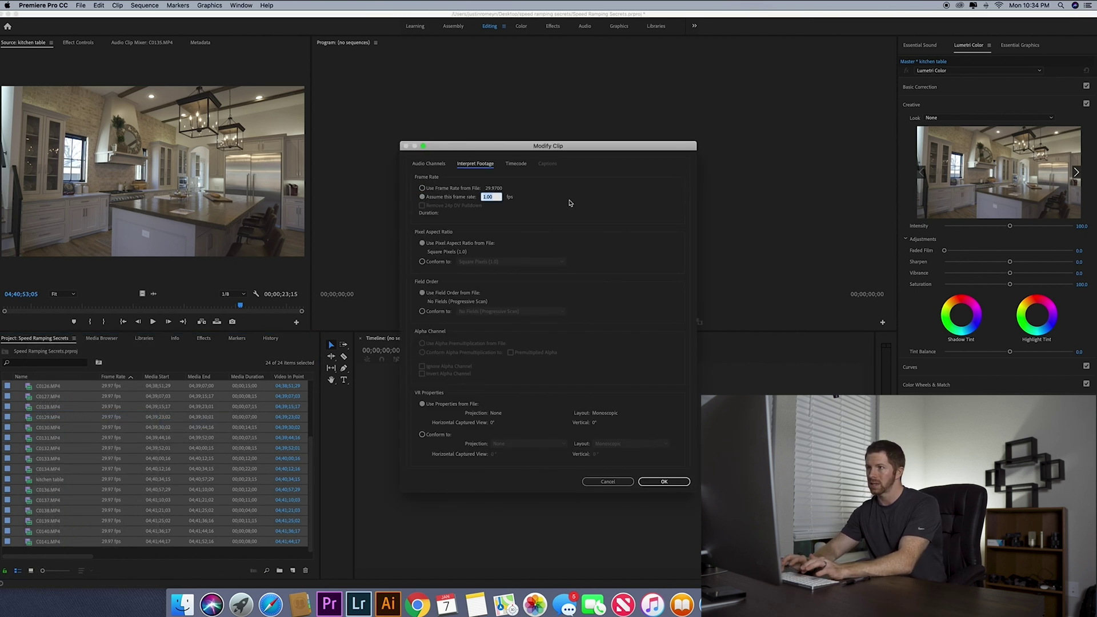
{"action": "type", "text": "23.976"}
{"action": "key", "text": "Return"}
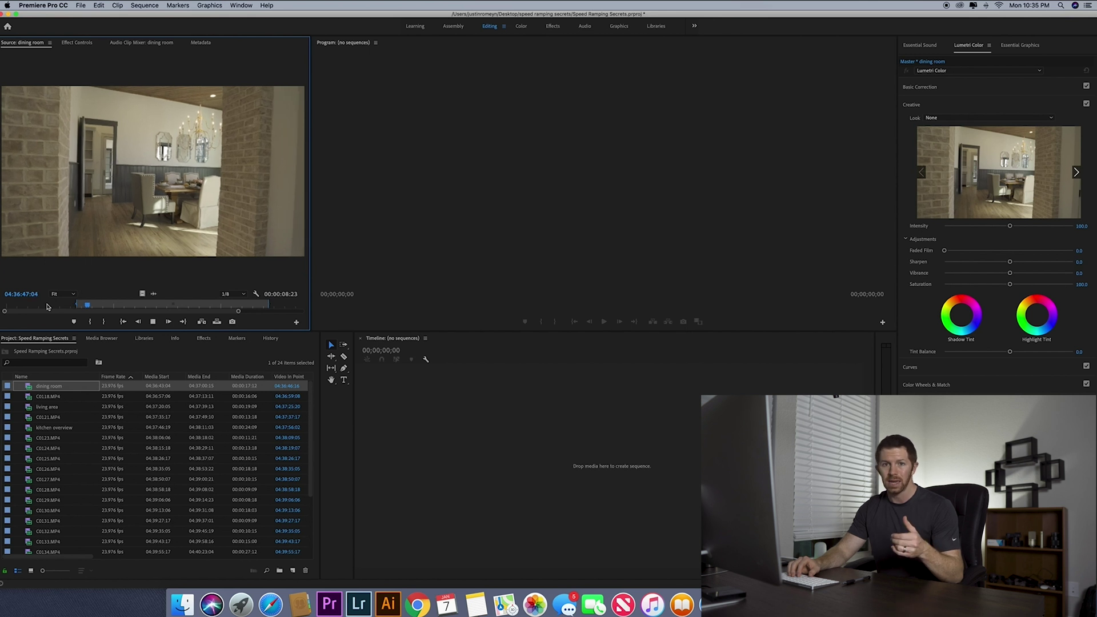
Mark In and Out on the dining room clip and build a 'dining room' sequence from it
{"action": "key", "text": "i"}
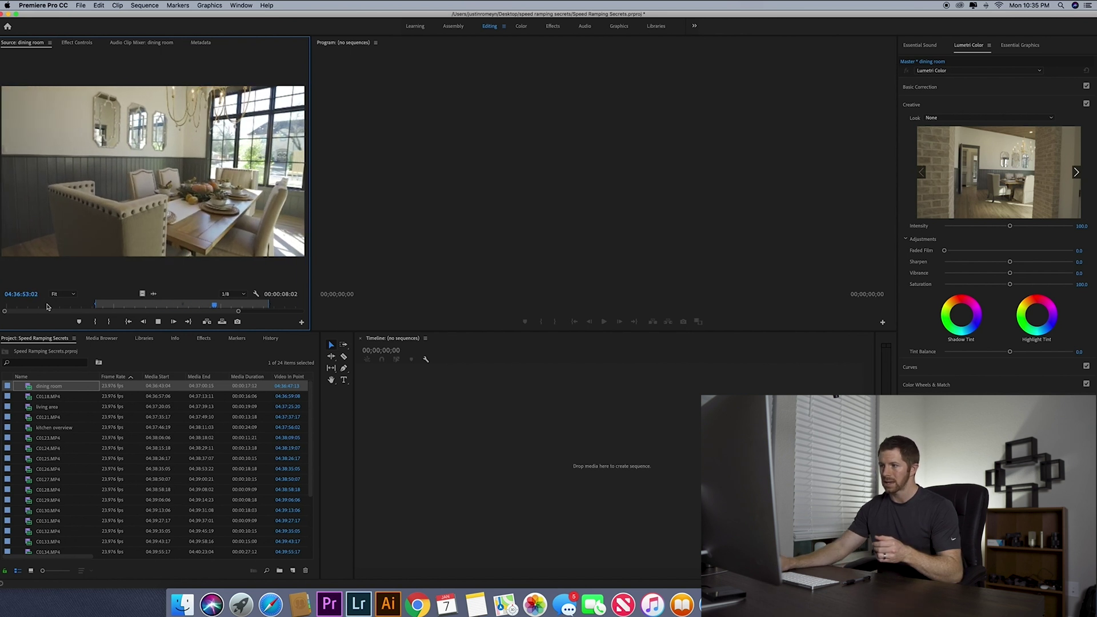
{"action": "key", "text": "o"}
{"action": "key", "text": "space"}
{"action": "left_click_drag", "start_coordinate": [436, 449], "coordinate": [437, 450]}
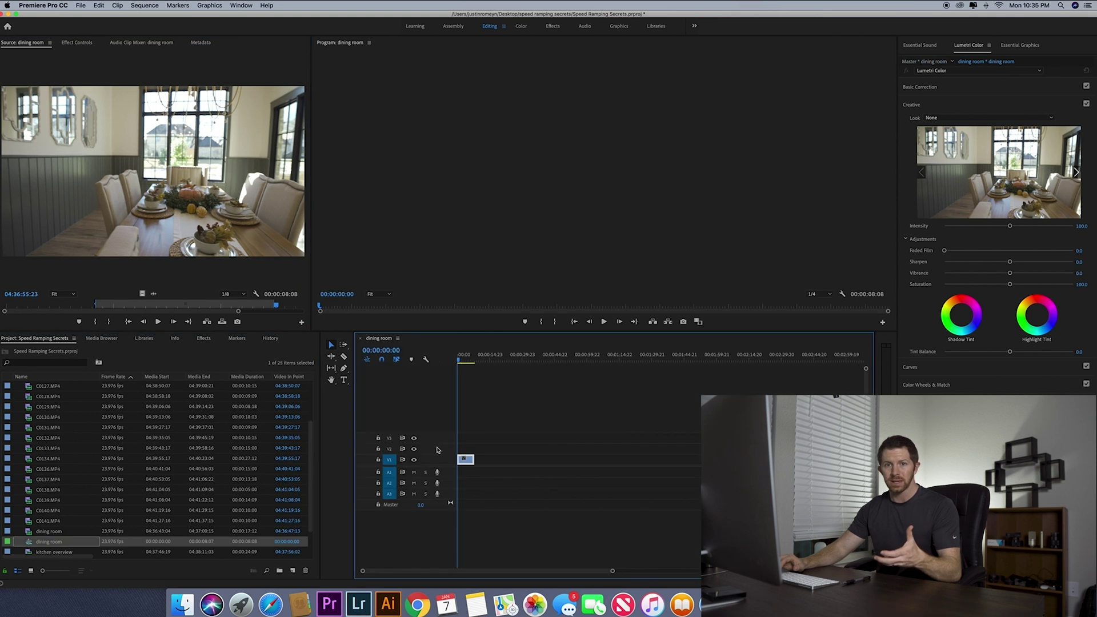
{"action": "key", "text": "="}
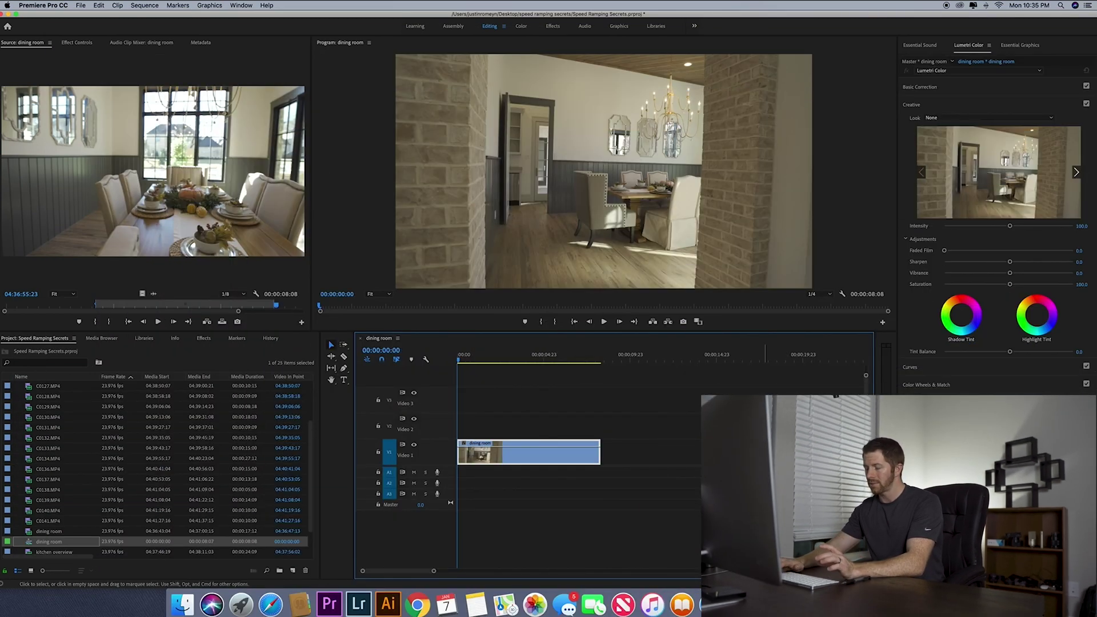
Split the dining room clip at 00:00:02:02 and speed the first piece up to 00:00:01:06
{"action": "key", "text": "="}
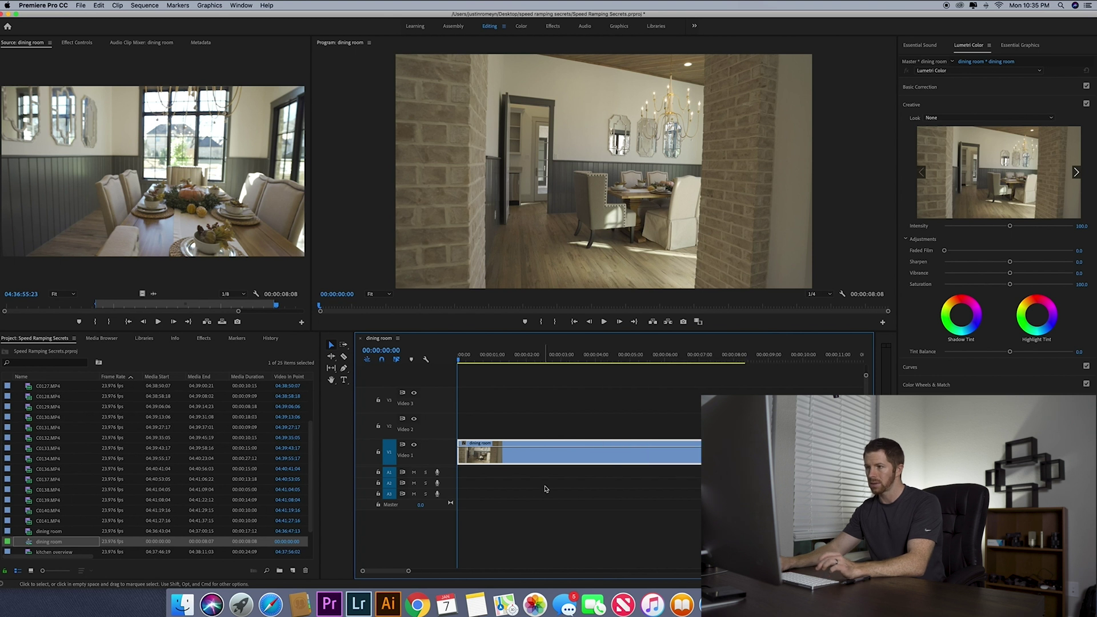
{"action": "key", "text": "c"}
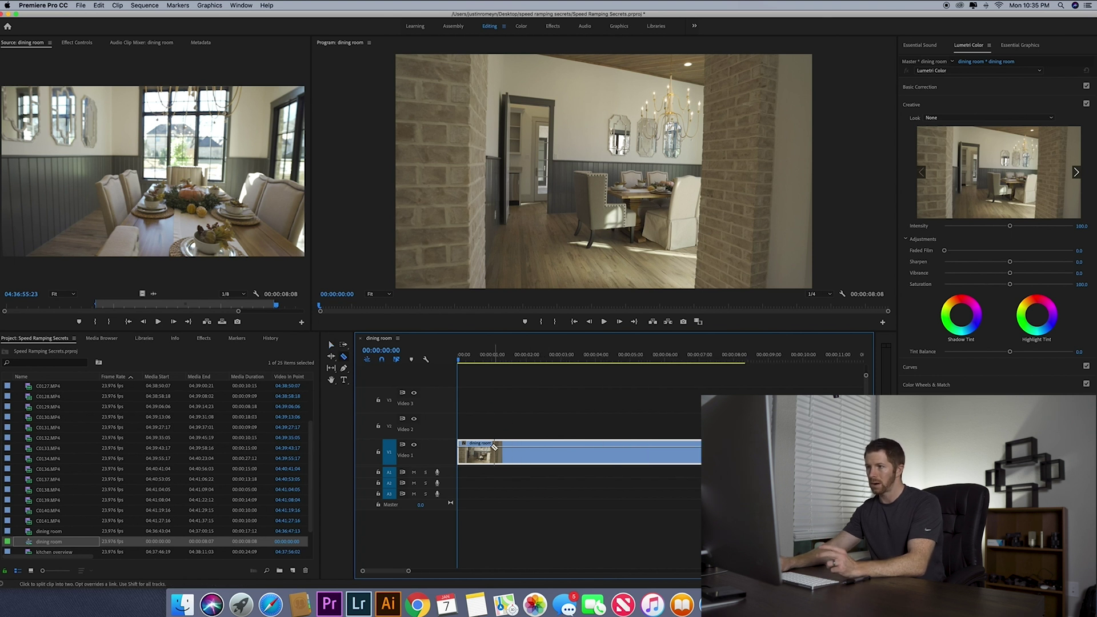
{"action": "left_click_drag", "start_coordinate": [464, 358], "coordinate": [532, 363]}
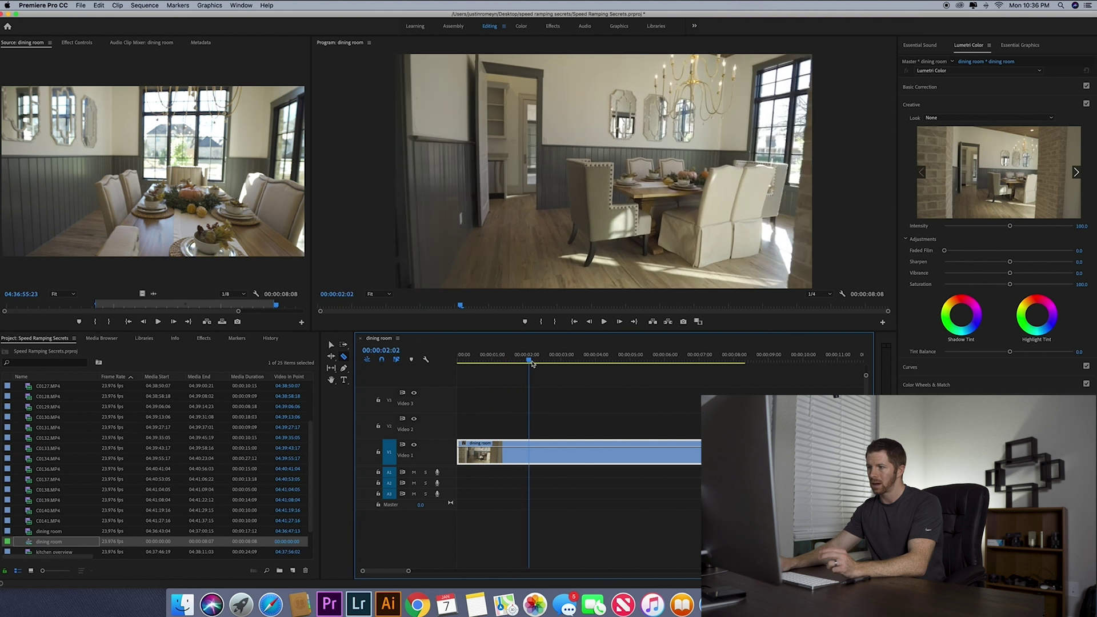
{"action": "left_click", "coordinate": [530, 453]}
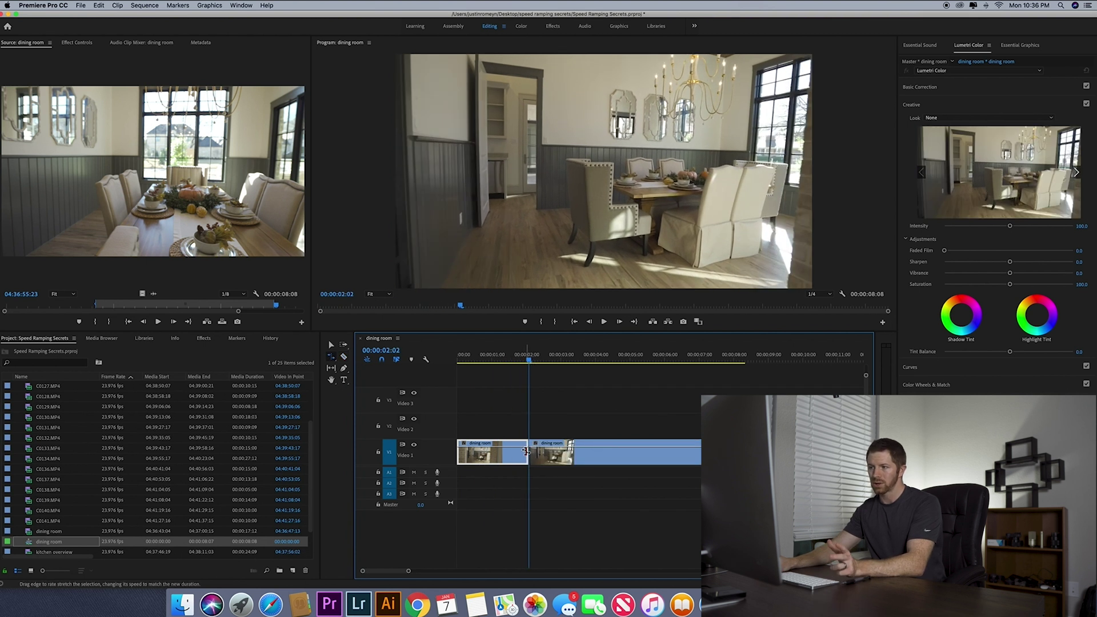
{"action": "left_click_drag", "start_coordinate": [529, 452], "coordinate": [469, 453]}
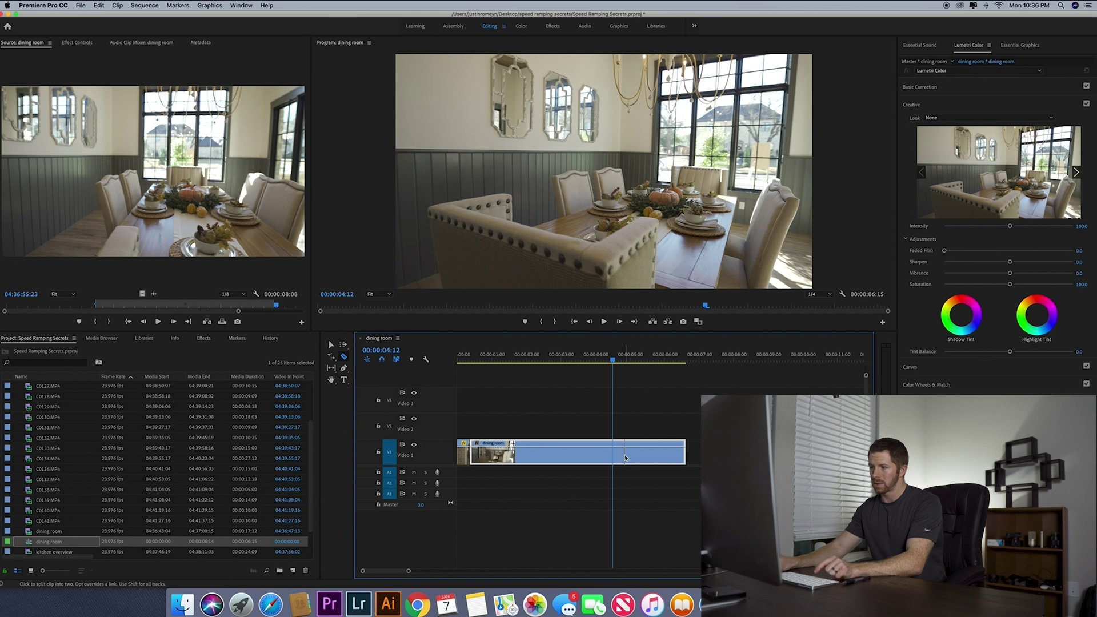
Cut near the clip's end, rate-stretch that final piece shorter, and play from the start
{"action": "left_click", "coordinate": [624, 457]}
{"action": "key", "text": "r"}
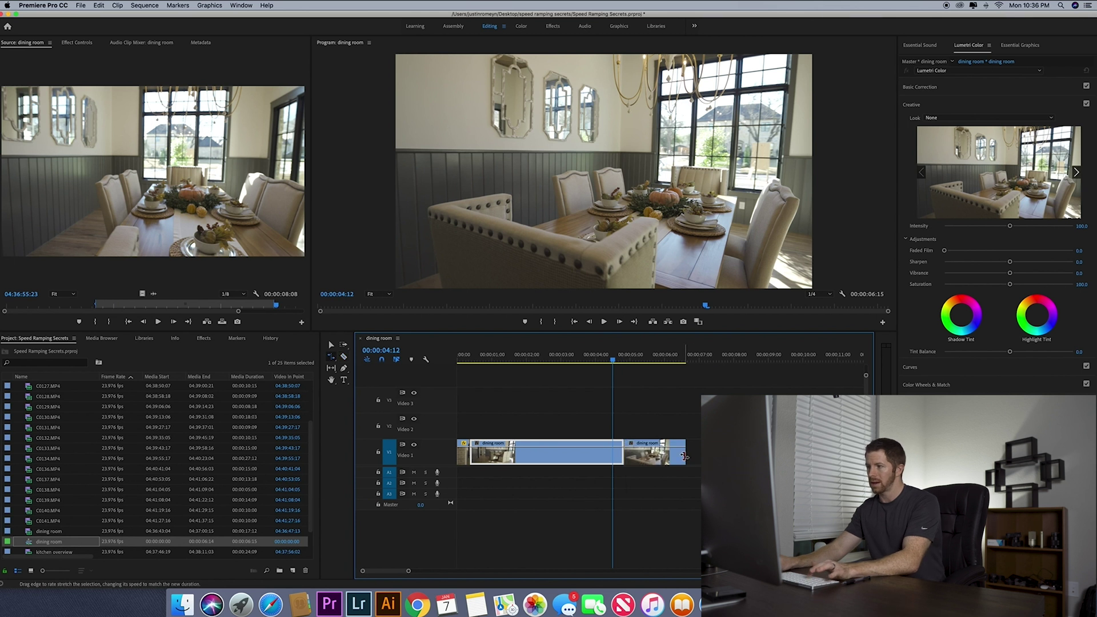
{"action": "left_click_drag", "start_coordinate": [685, 457], "coordinate": [638, 457]}
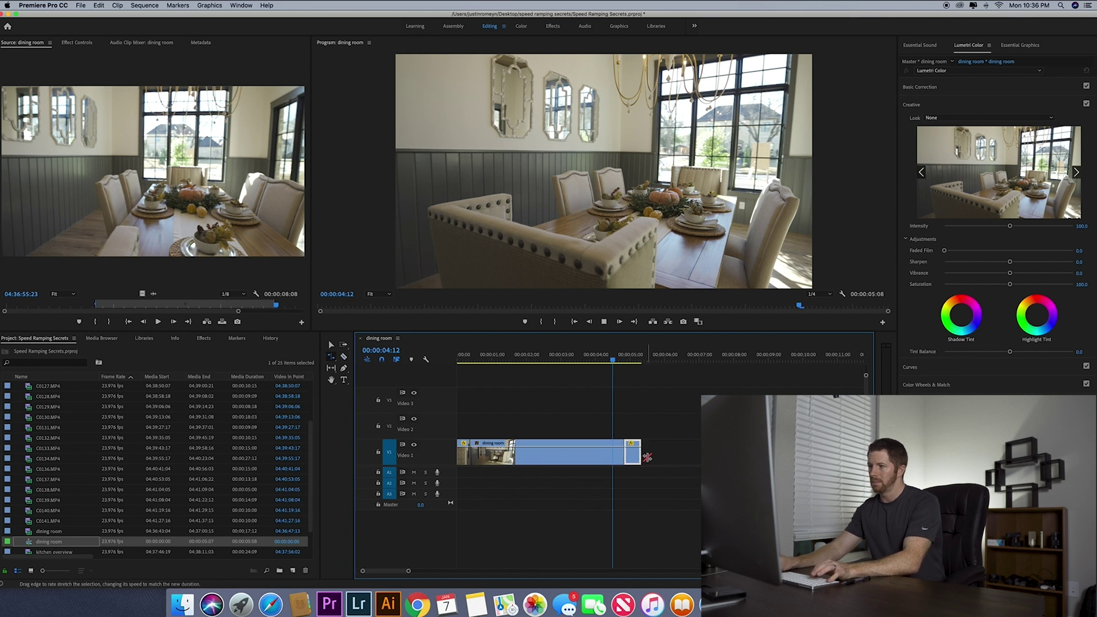
{"action": "key", "text": "Home"}
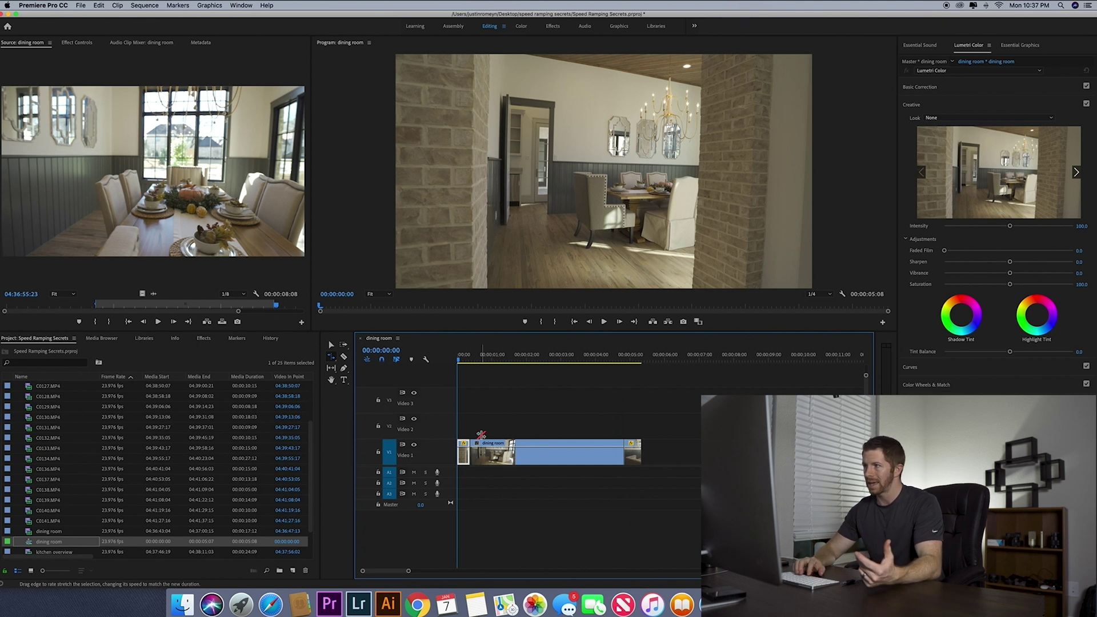
{"action": "key", "text": "space"}
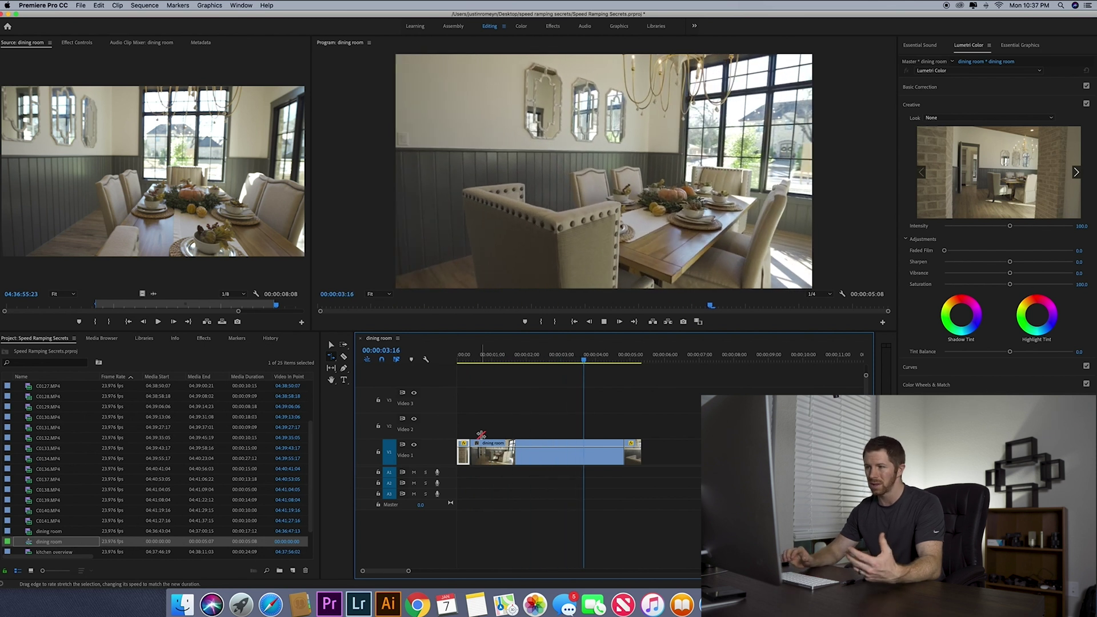
Replace the cut pieces with the whole dining room clip on V1 and show its Time Remapping speed line
{"action": "key", "text": "v"}
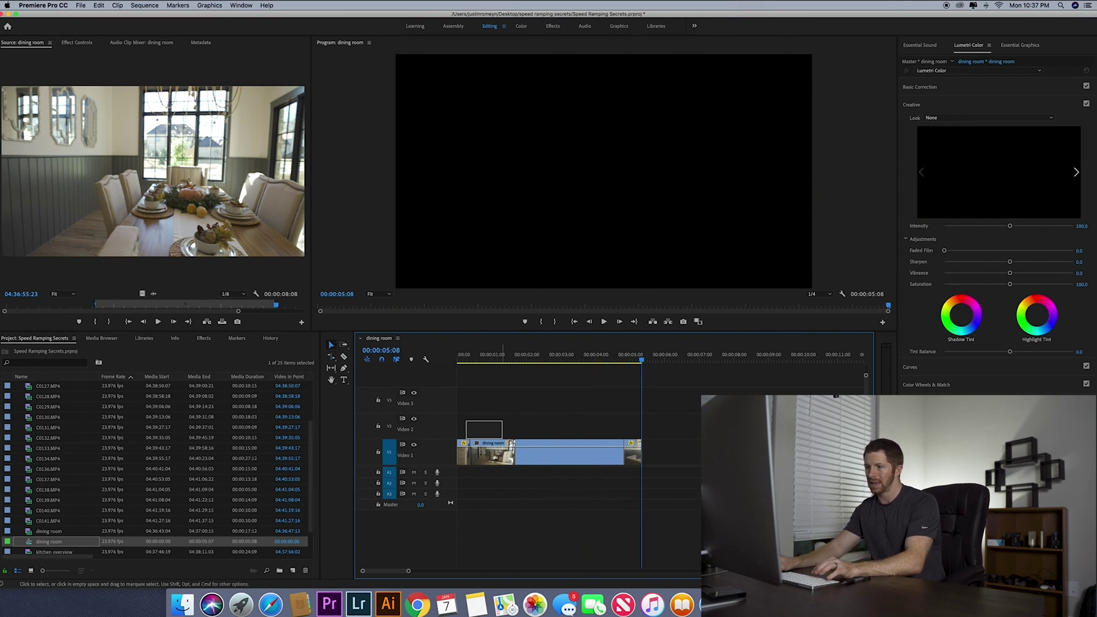
{"action": "key", "text": "Delete"}
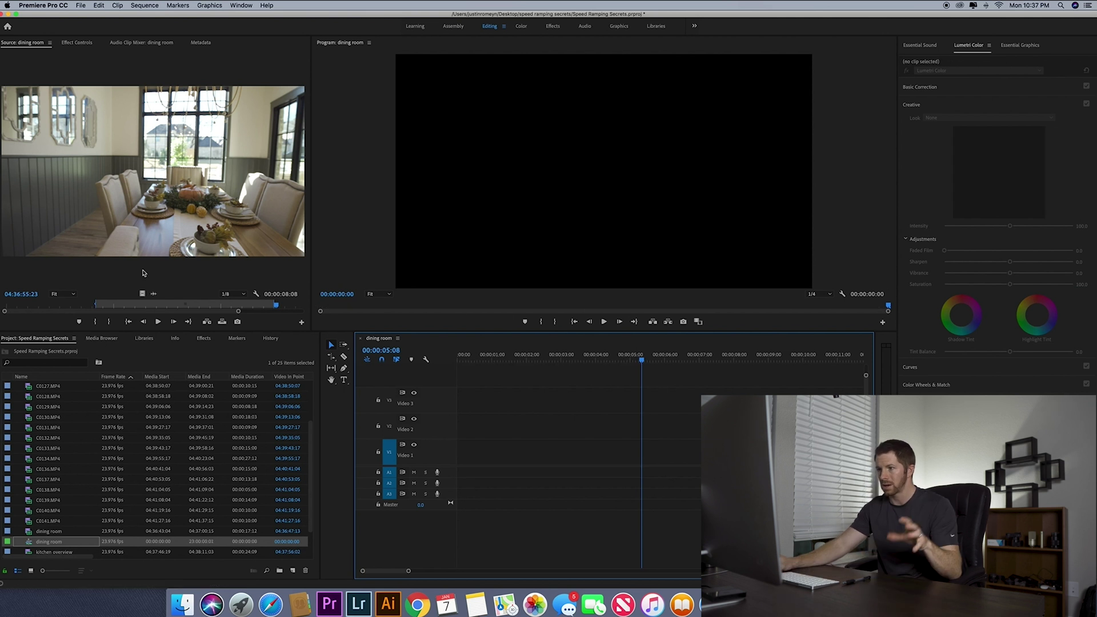
{"action": "left_click_drag", "start_coordinate": [140, 293], "coordinate": [467, 441]}
{"action": "right_click", "coordinate": [467, 441]}
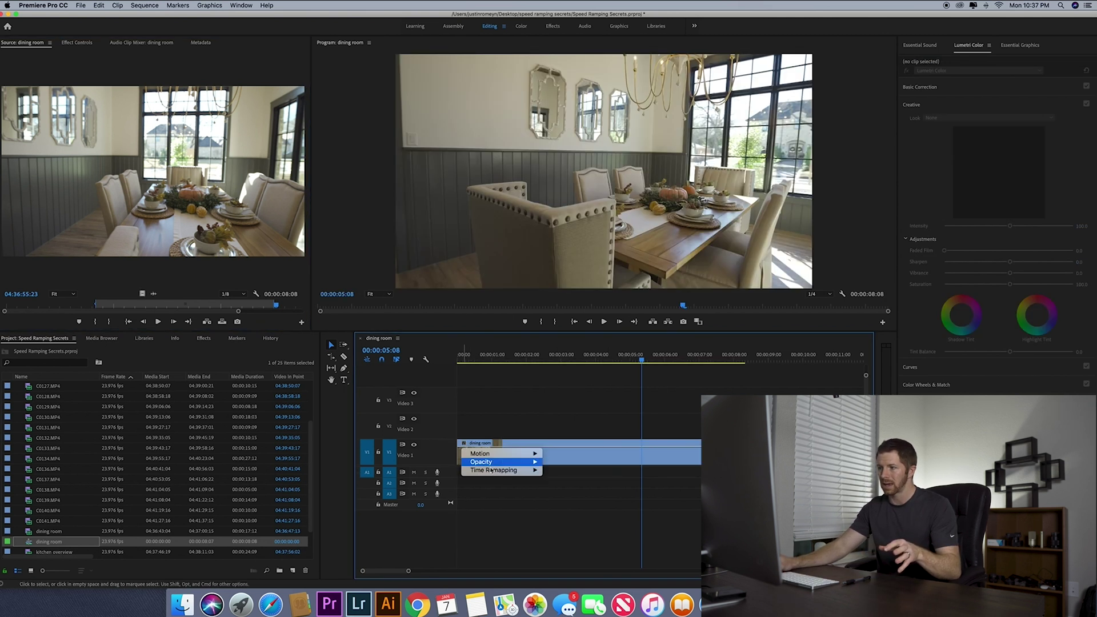
{"action": "left_click", "coordinate": [555, 473]}
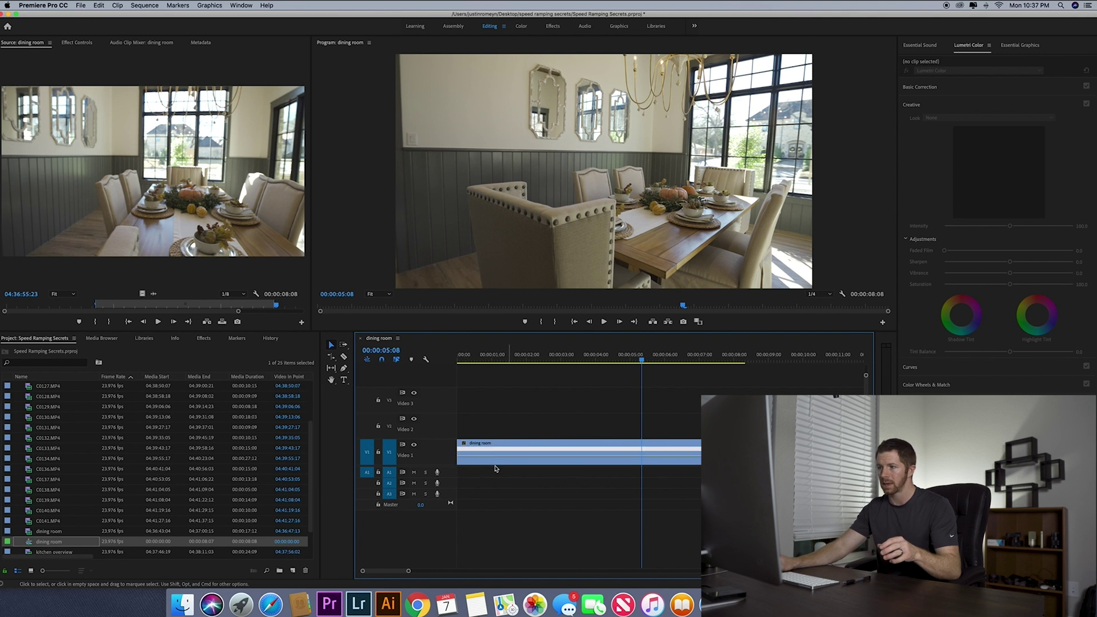
{"action": "left_click", "coordinate": [460, 460]}
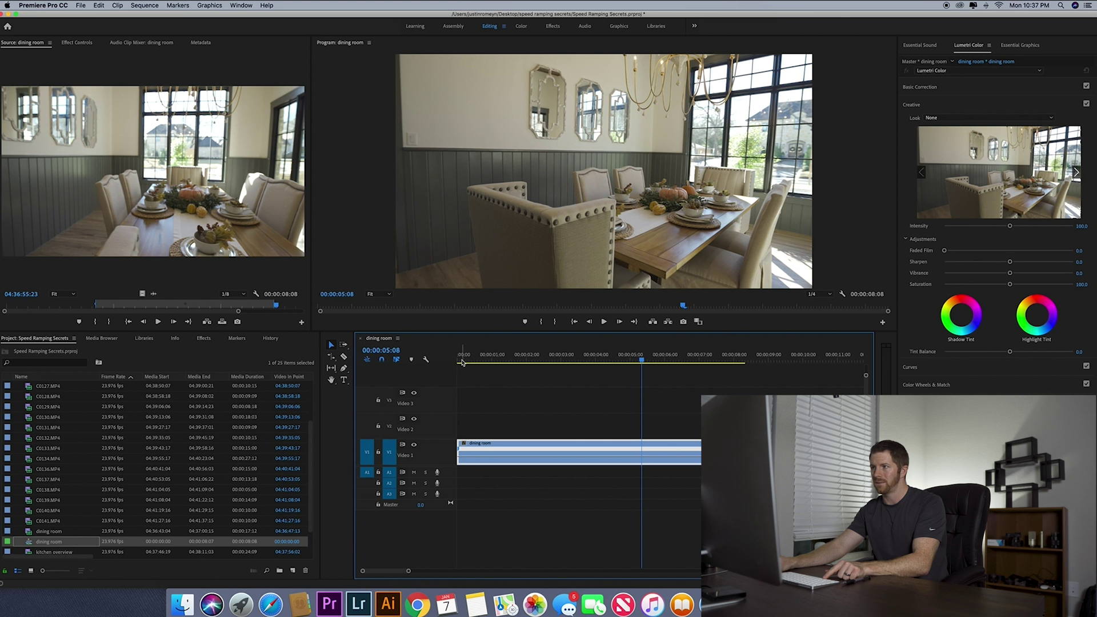
Ramp the speed up to about 588–594% from 00:00:01:10 and smooth the ramp
{"action": "left_click_drag", "start_coordinate": [464, 362], "coordinate": [523, 366]}
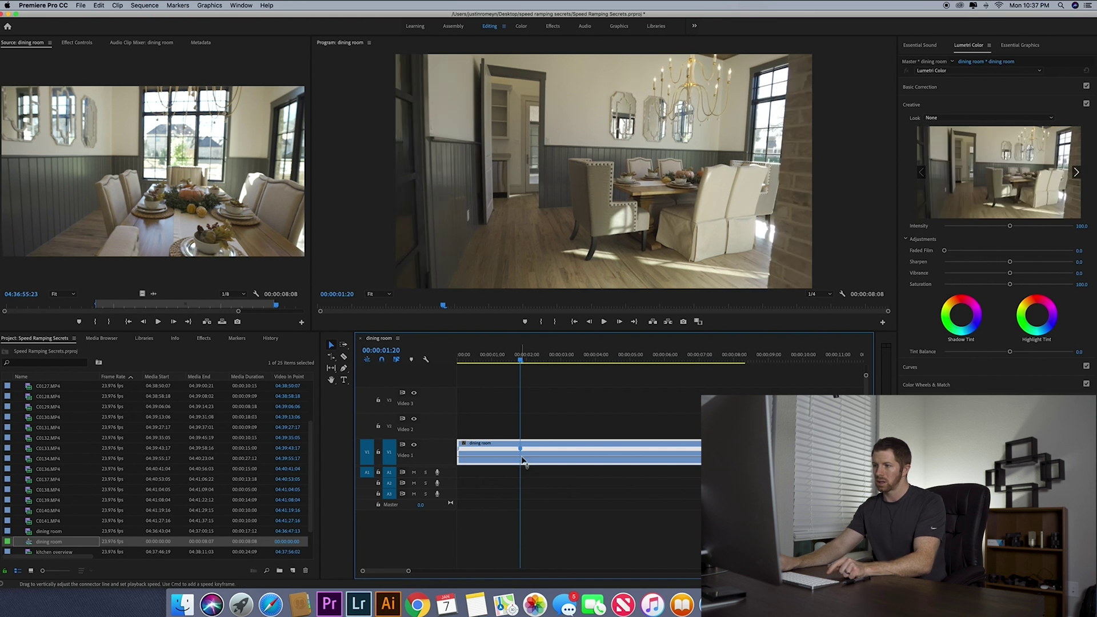
{"action": "left_click_drag", "start_coordinate": [504, 460], "coordinate": [504, 449]}
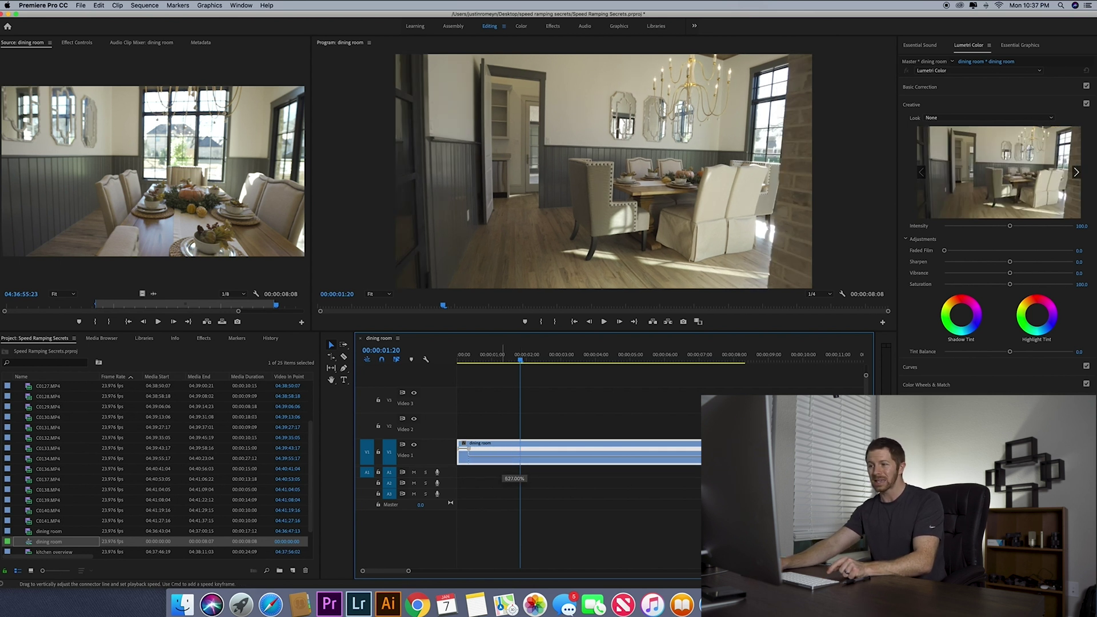
{"action": "left_click_drag", "start_coordinate": [504, 448], "coordinate": [503, 442]}
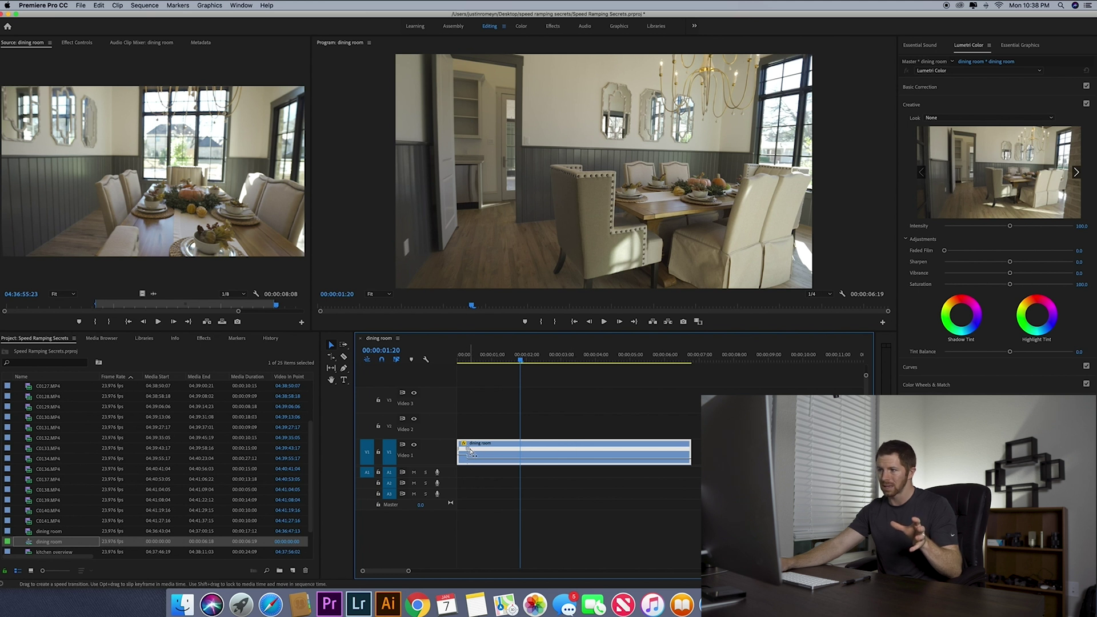
{"action": "left_click_drag", "start_coordinate": [470, 451], "coordinate": [494, 452]}
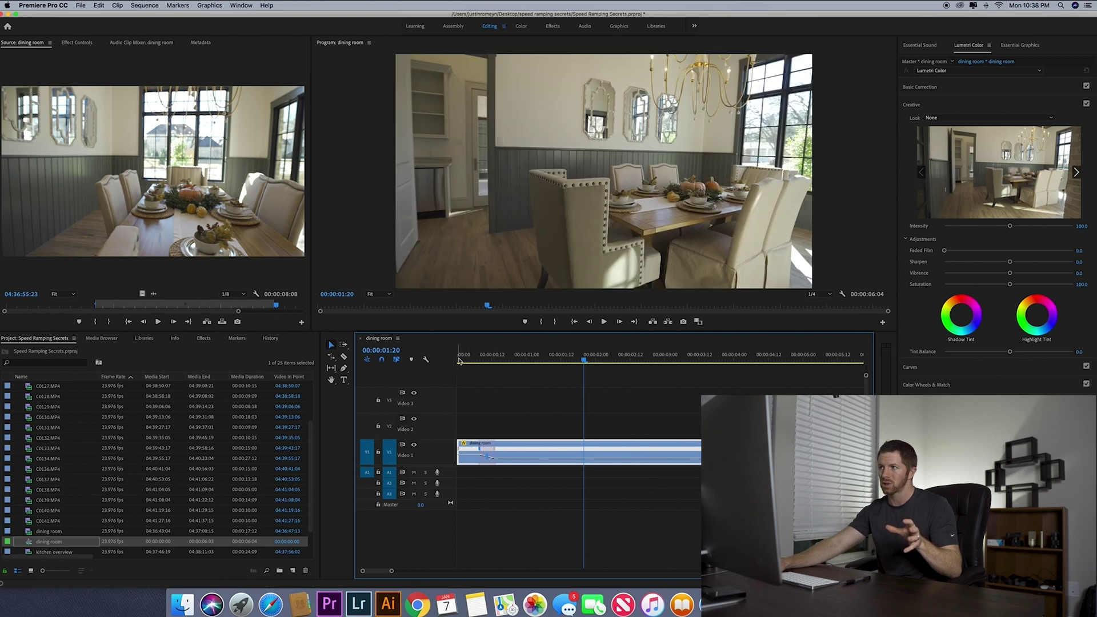
{"action": "mouse_move", "coordinate": [459, 358]}
{"action": "left_mouse_down"}
{"action": "mouse_move", "coordinate": [490, 363]}
{"action": "mouse_move", "coordinate": [458, 360]}
{"action": "left_mouse_up"}
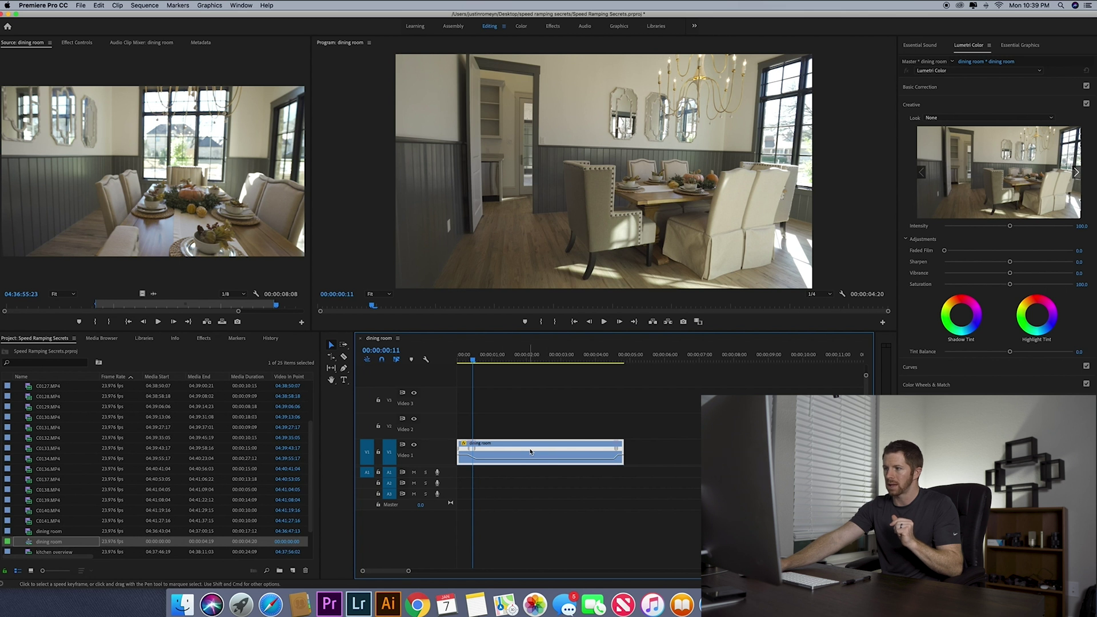
{"action": "right_click", "coordinate": [530, 451]}
Nest the dining room clip as Nested Sequence 01 and apply Warp Stabilizer to the nest
{"action": "left_click", "coordinate": [561, 394]}
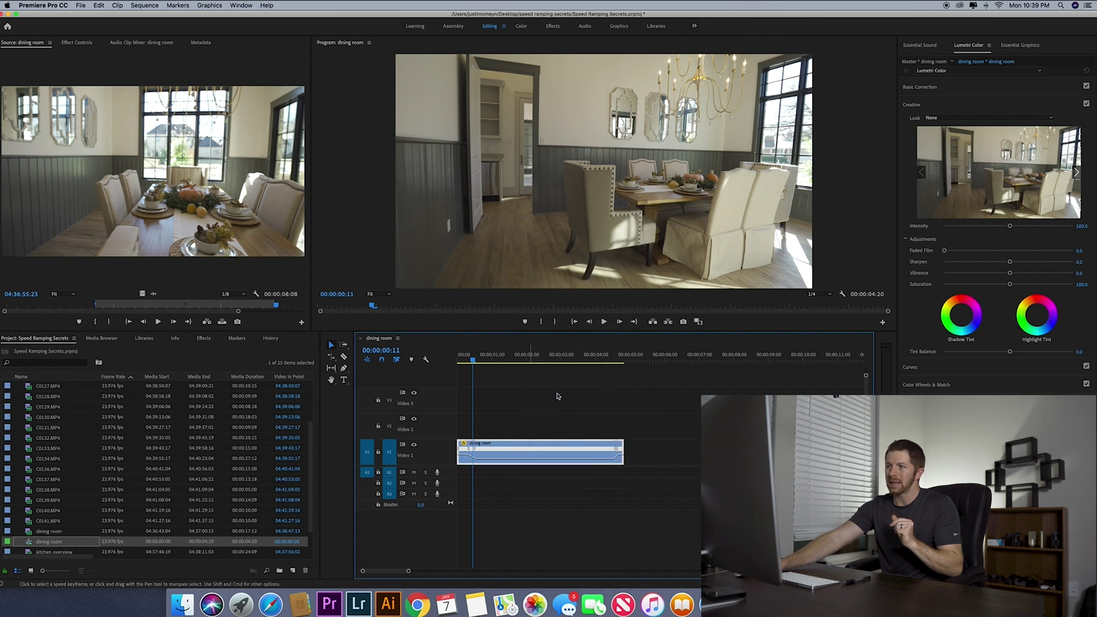
{"action": "key", "text": "Return"}
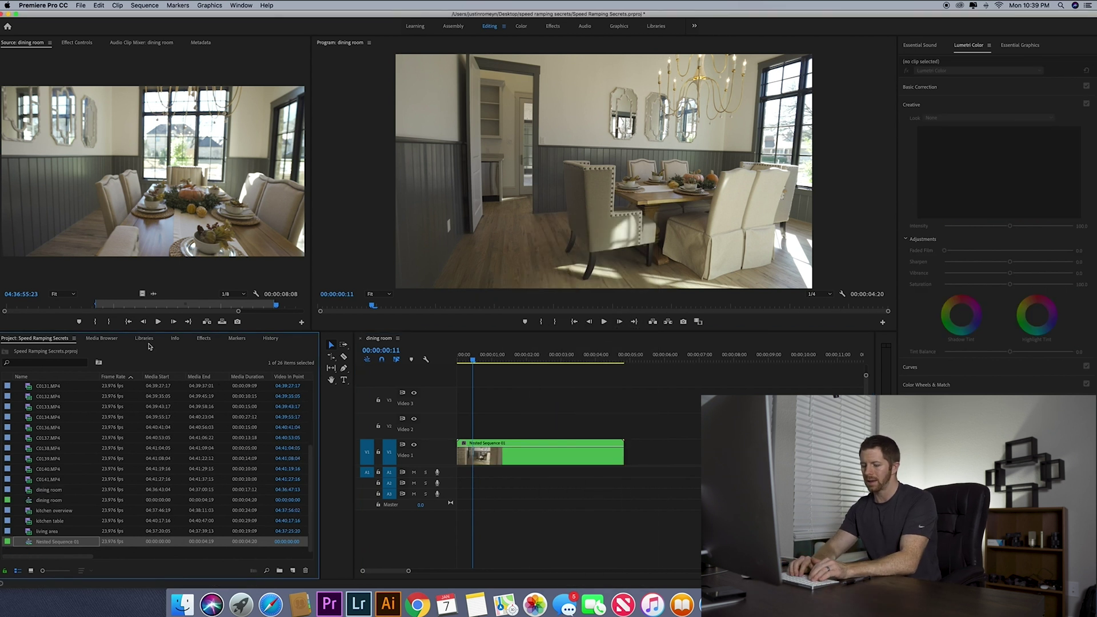
{"action": "left_click", "coordinate": [203, 338]}
{"action": "left_click", "coordinate": [52, 349]}
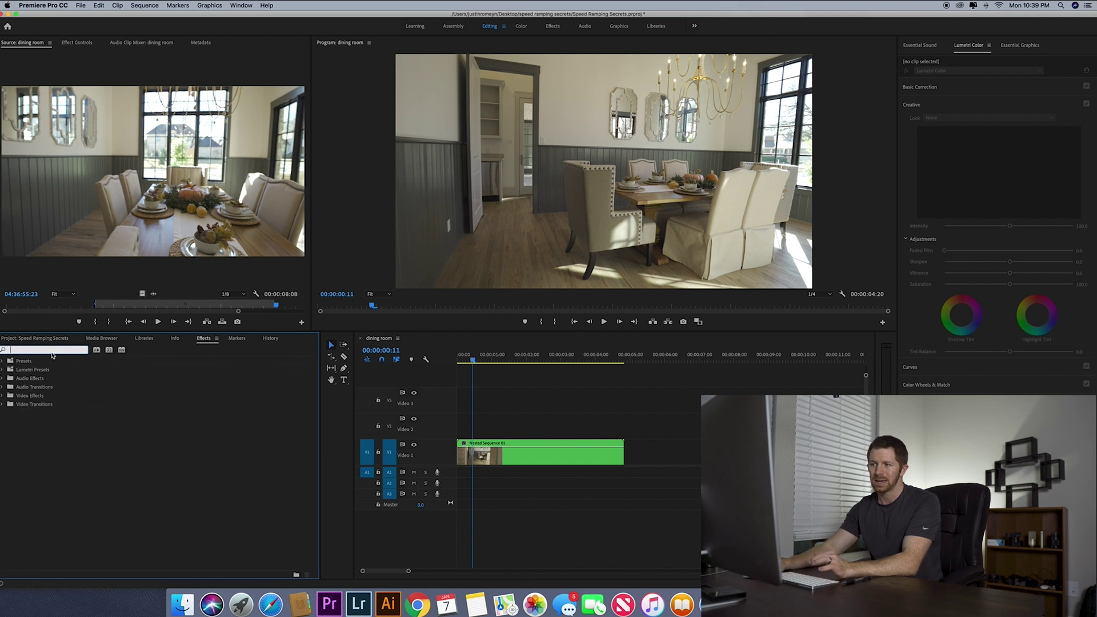
{"action": "type", "text": "warp"}
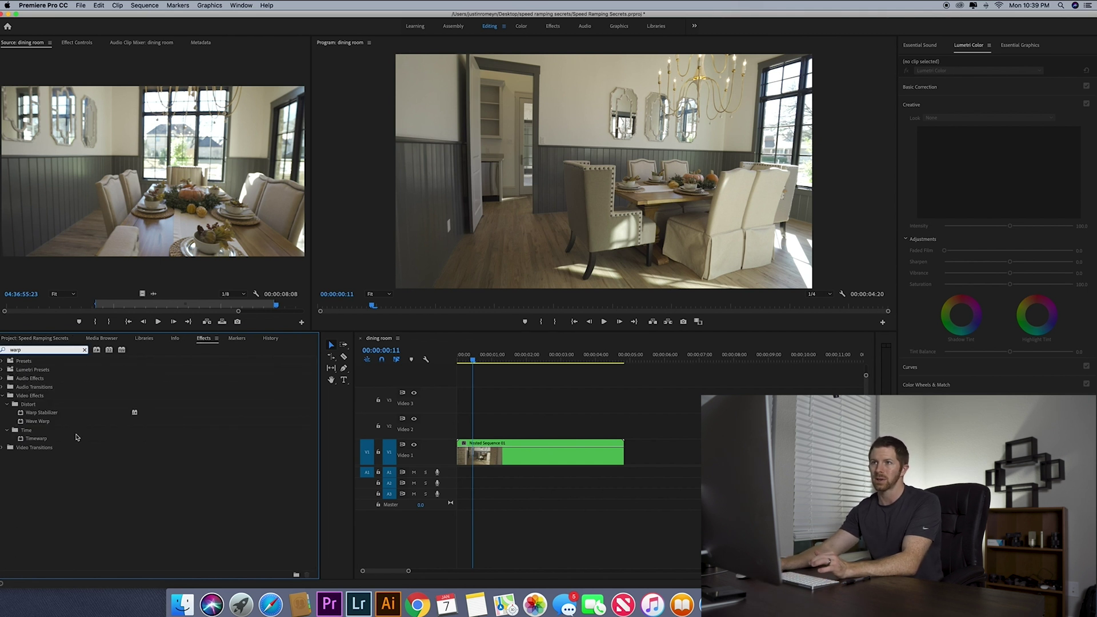
{"action": "left_click_drag", "start_coordinate": [35, 412], "coordinate": [495, 457]}
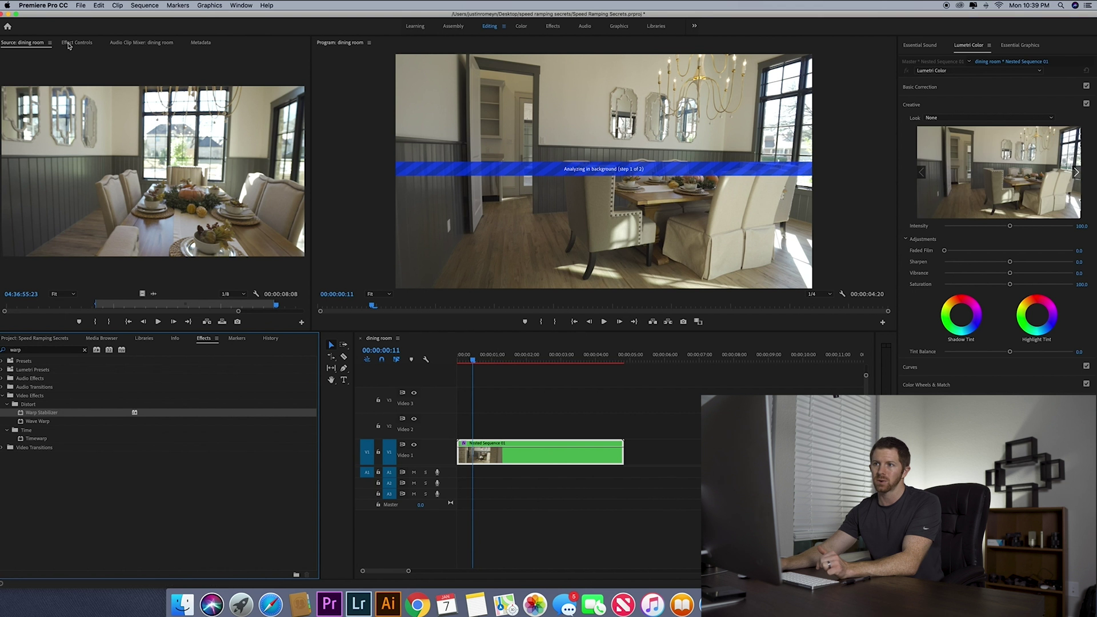
{"action": "left_click", "coordinate": [77, 44]}
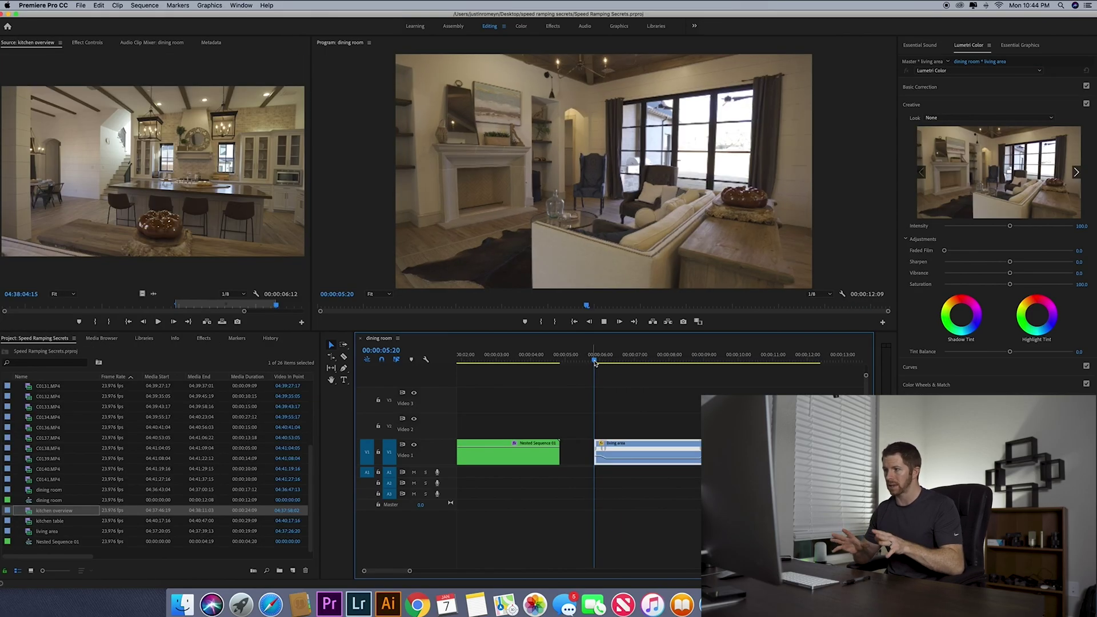
{"action": "key", "text": "space"}
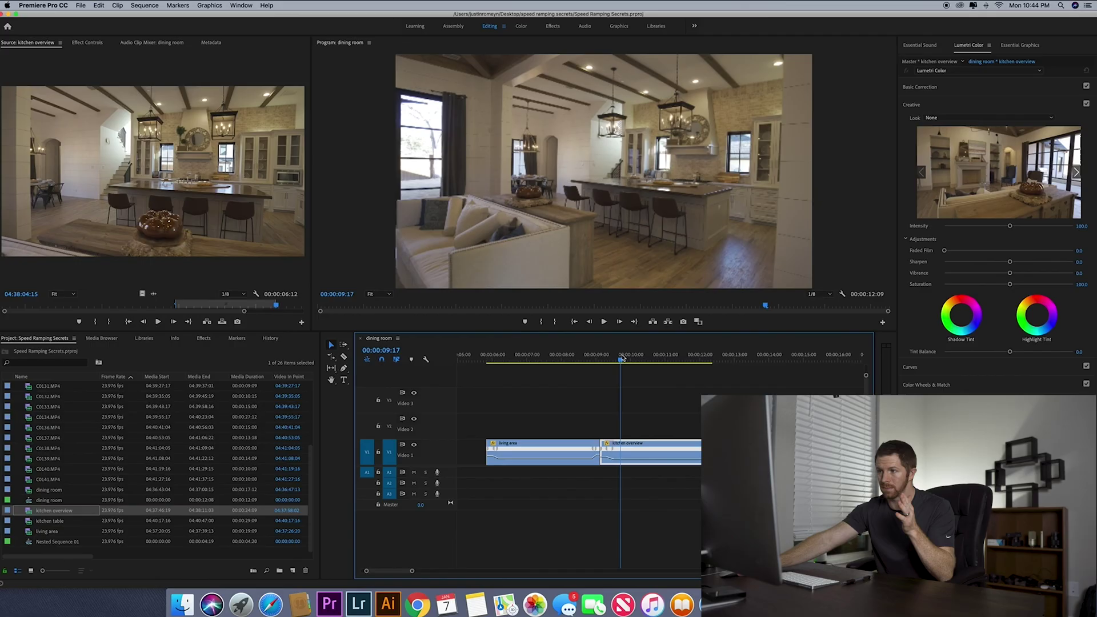
{"action": "mouse_move", "coordinate": [596, 357]}
{"action": "left_mouse_down"}
{"action": "mouse_move", "coordinate": [586, 357]}
{"action": "mouse_move", "coordinate": [605, 357]}
{"action": "mouse_move", "coordinate": [580, 357]}
{"action": "left_mouse_up"}
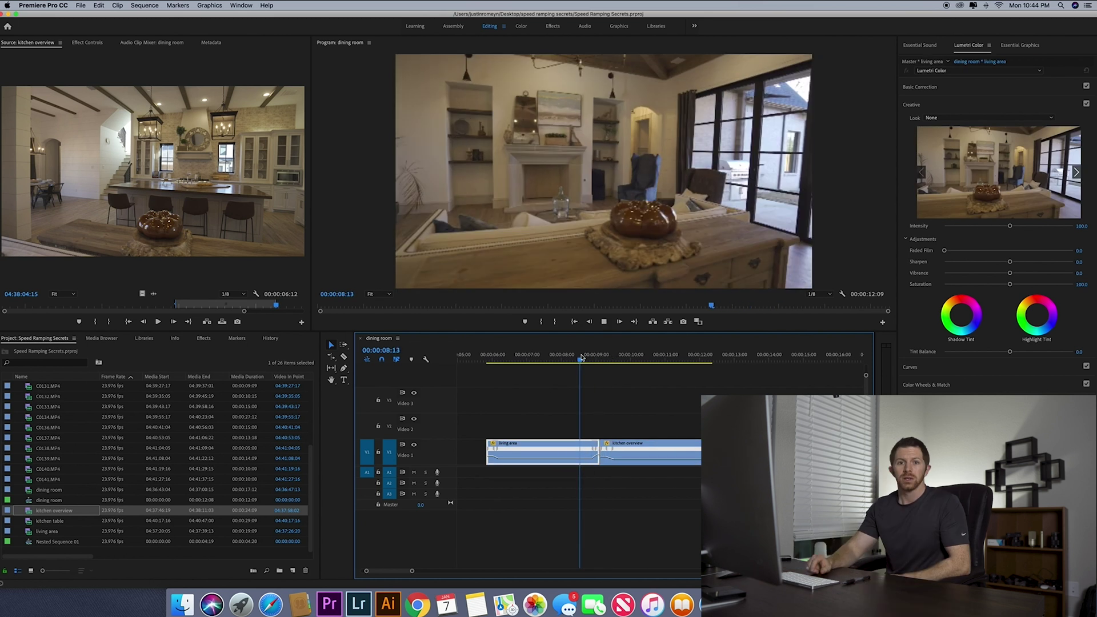
{"action": "key", "text": "space"}
{"action": "left_click", "coordinate": [560, 361]}
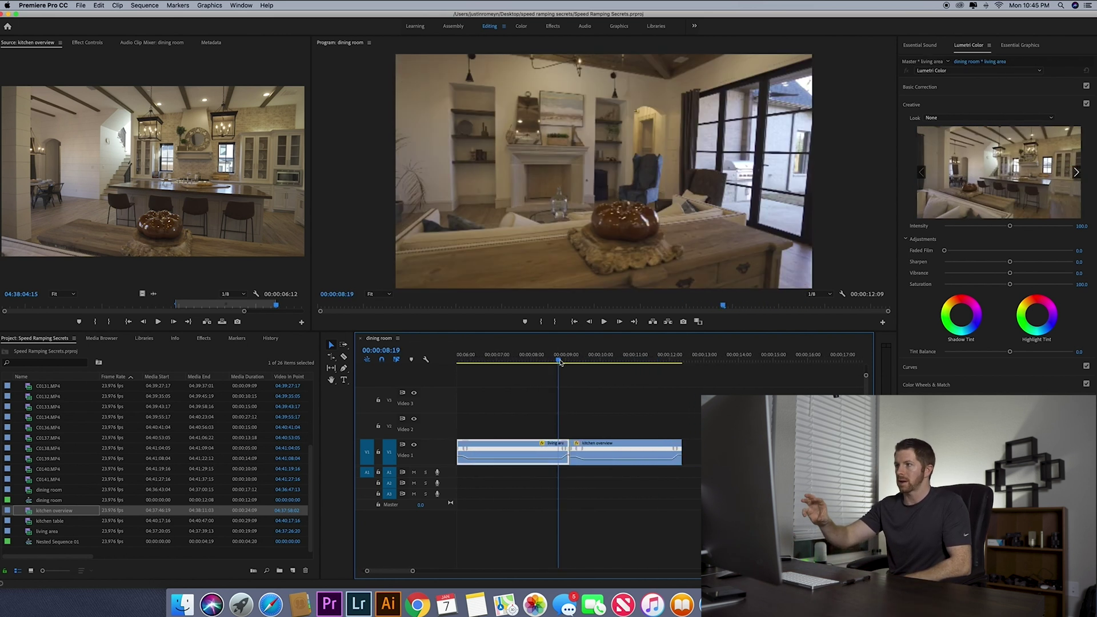
{"action": "left_click_drag", "start_coordinate": [568, 361], "coordinate": [574, 362]}
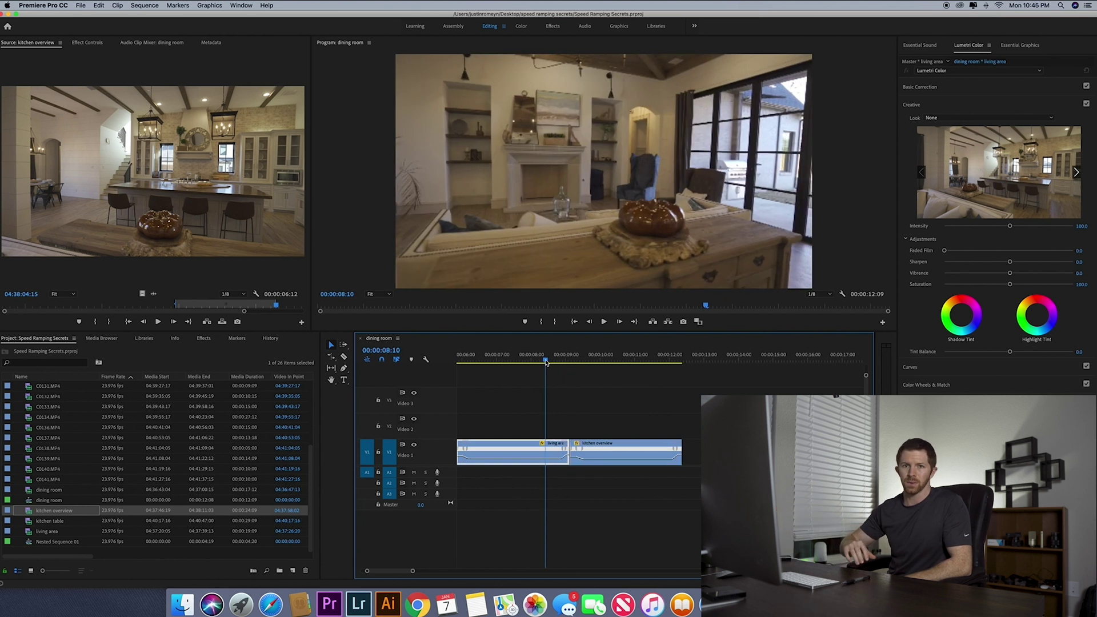
{"action": "right_click", "coordinate": [530, 450]}
Turn on Reverse Speed for the living area clip so it plays at -100%, then preview it
{"action": "left_click", "coordinate": [587, 436]}
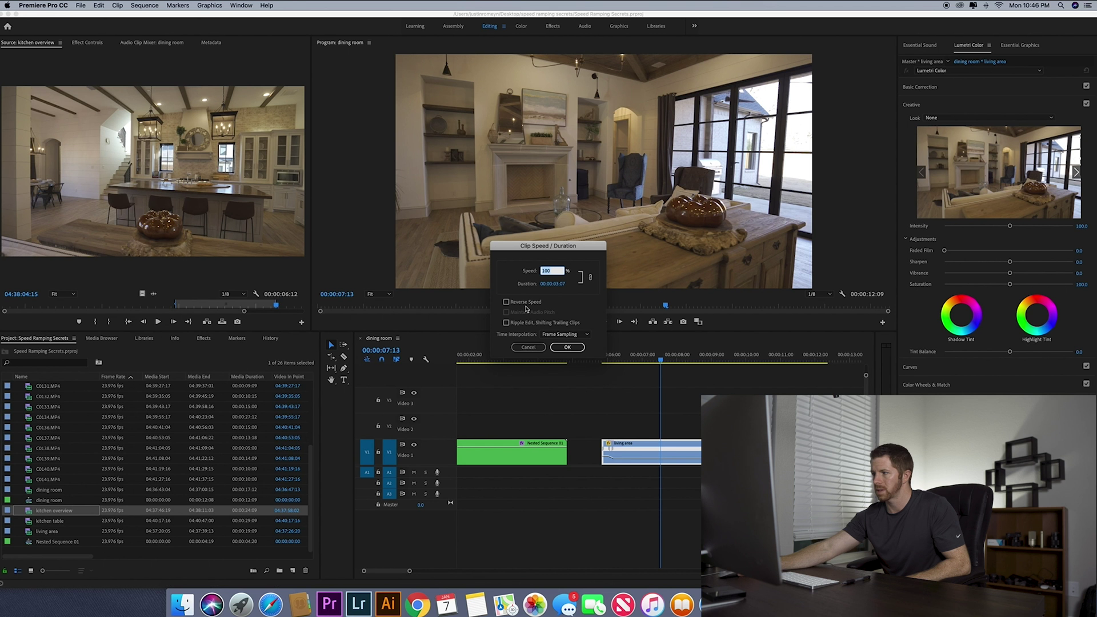
{"action": "left_click", "coordinate": [506, 302]}
{"action": "left_click", "coordinate": [568, 347]}
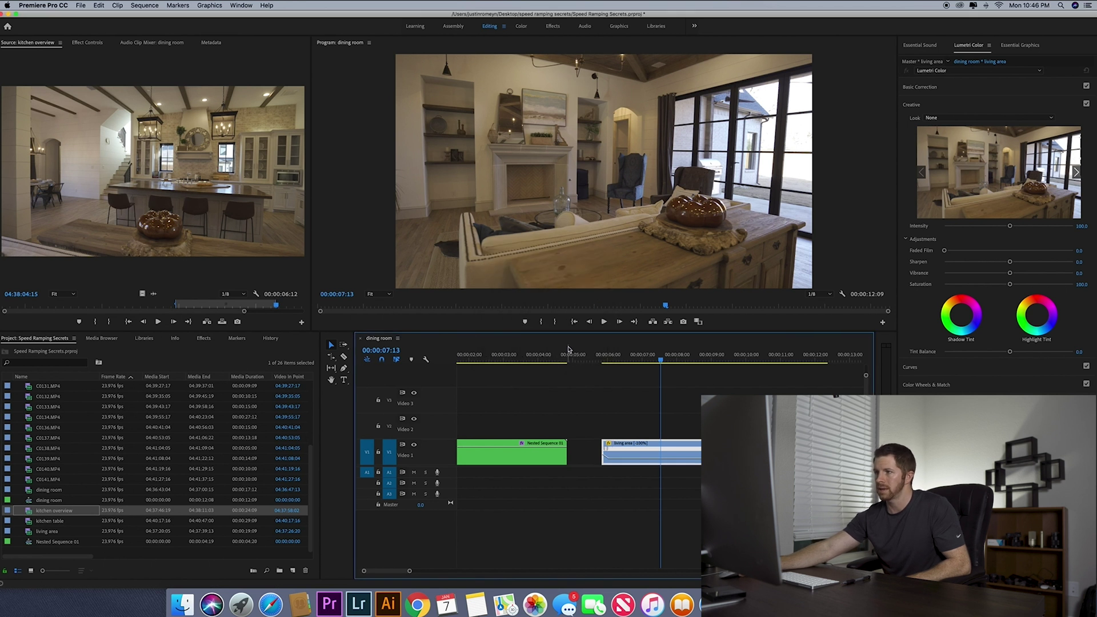
{"action": "key", "text": "space"}
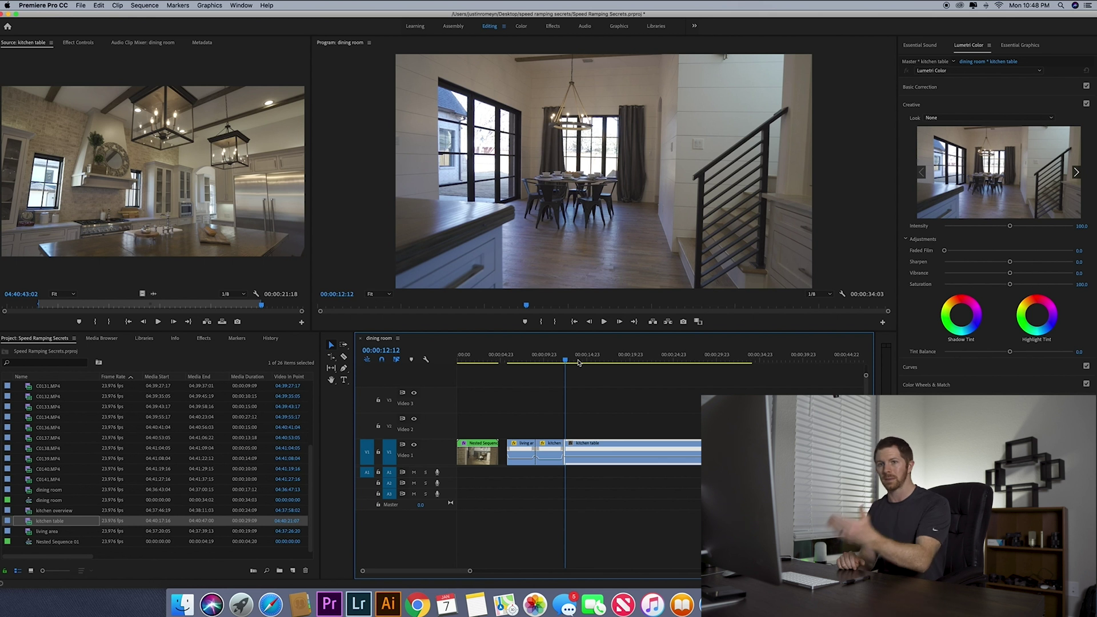
Zoom the timeline in with = for a closer view of the kitchen table clip
{"action": "key", "text": "="}
{"action": "key", "text": "="}
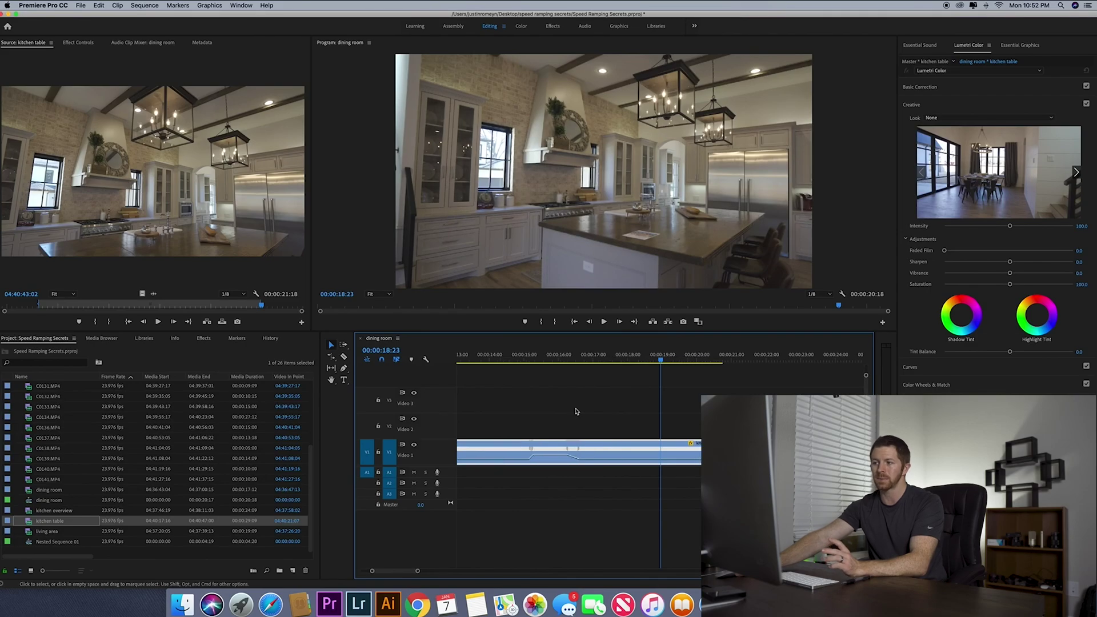
Razor the kitchen table clip at two points and rate-stretch the middle piece shorter
{"action": "scroll", "coordinate": [545, 459], "scroll_direction": "left", "scroll_amount": 3}
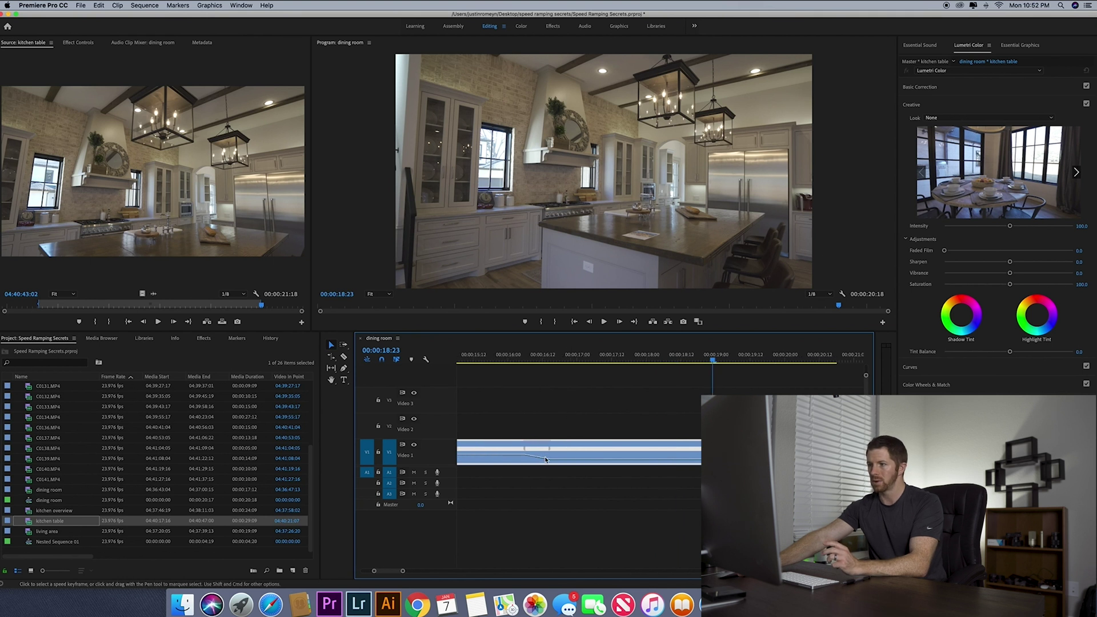
{"action": "key", "text": "c"}
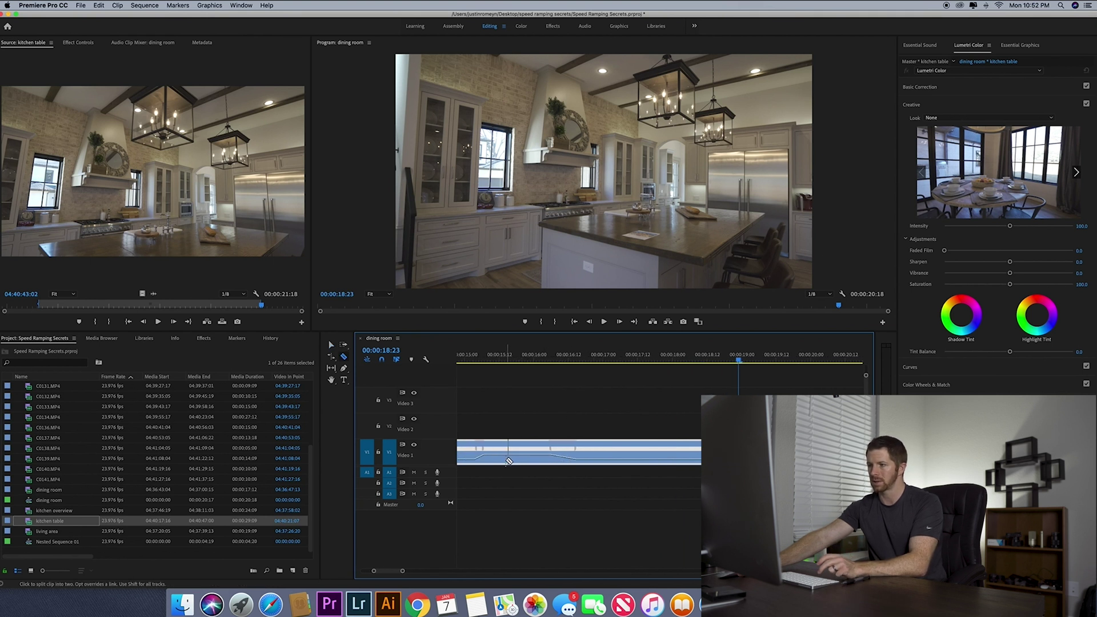
{"action": "left_click", "coordinate": [490, 459]}
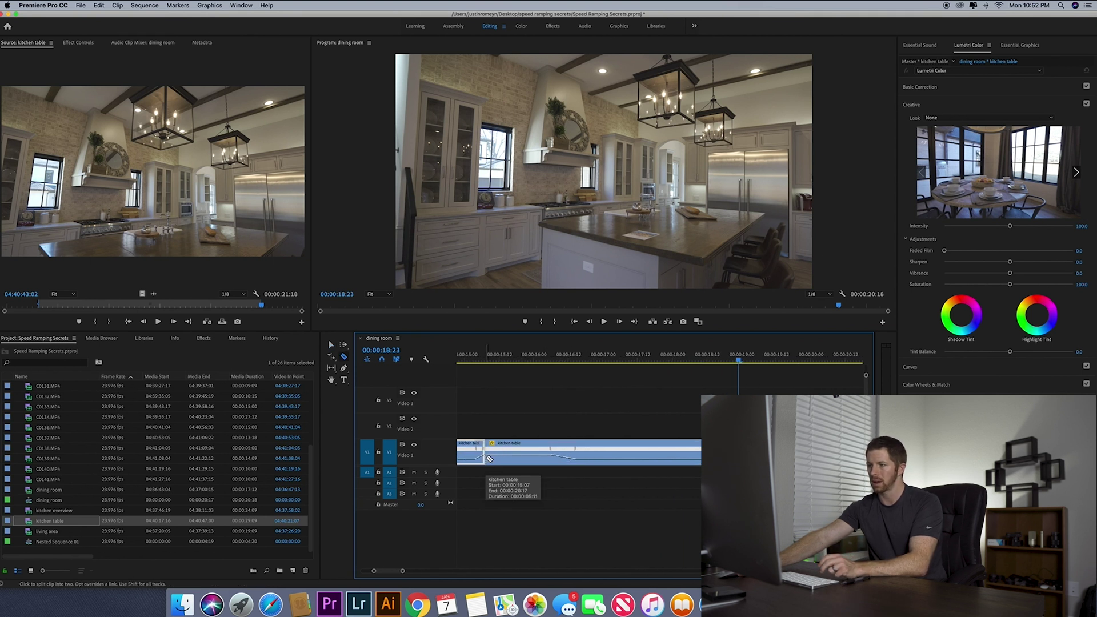
{"action": "left_click", "coordinate": [546, 461]}
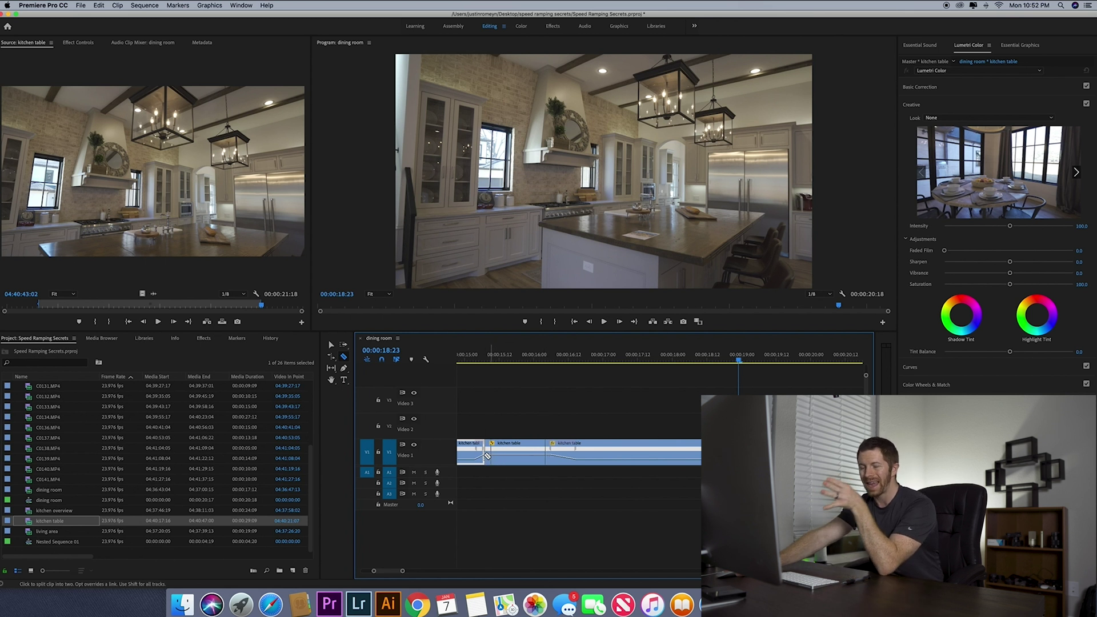
{"action": "key", "text": "r"}
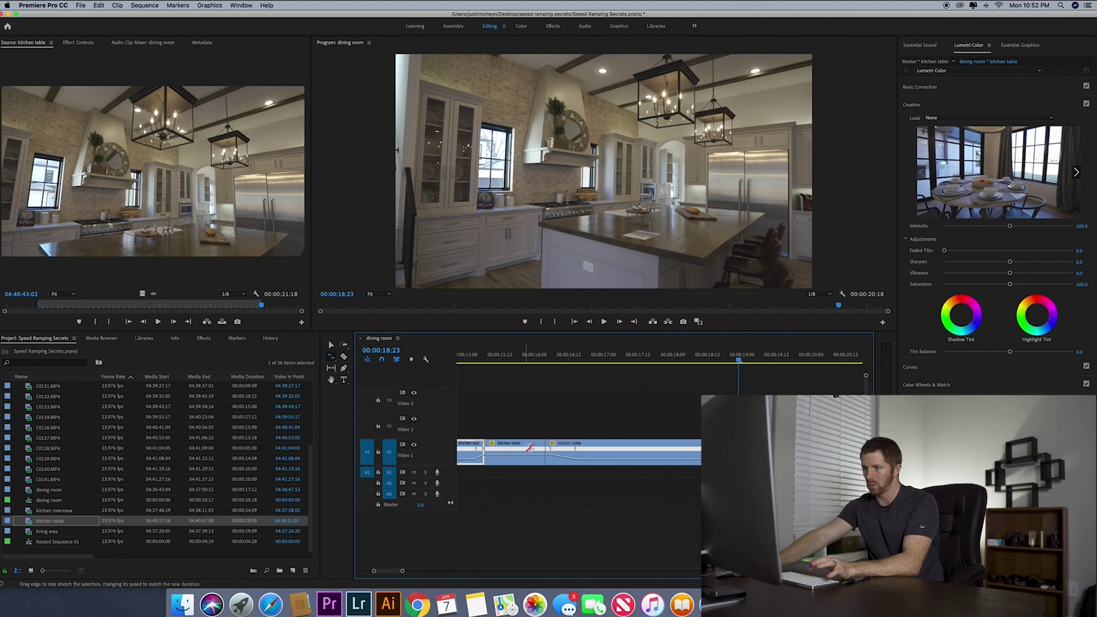
{"action": "left_click_drag", "start_coordinate": [542, 450], "coordinate": [515, 450]}
Set the 190.9% kitchen table section's Time Interpolation to Frame Blending
{"action": "key", "text": "v"}
{"action": "left_click", "coordinate": [504, 357]}
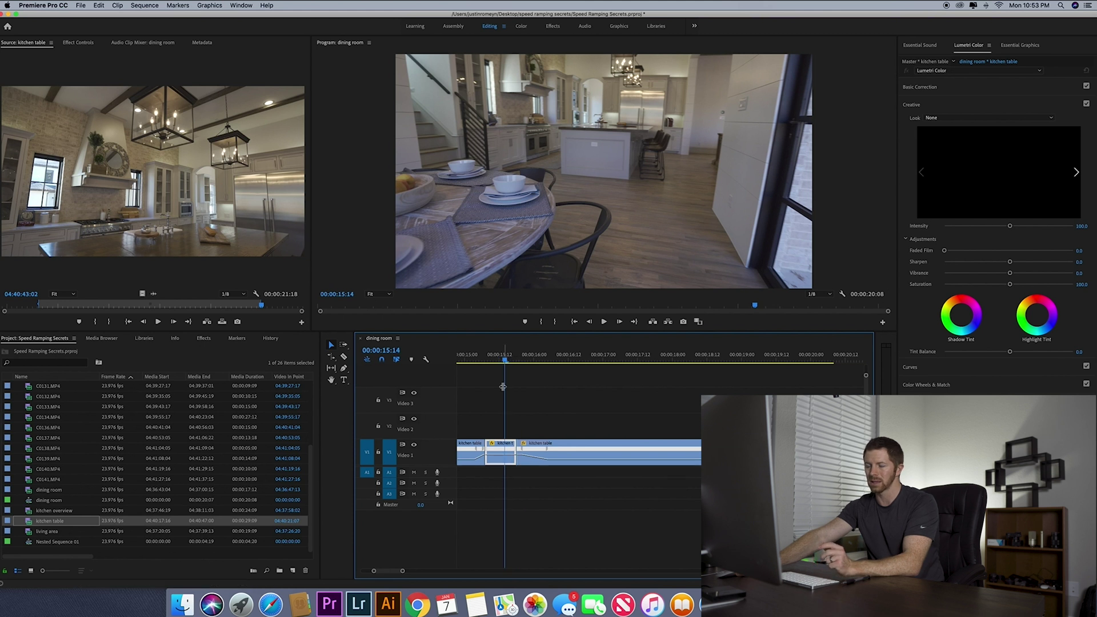
{"action": "right_click", "coordinate": [504, 449]}
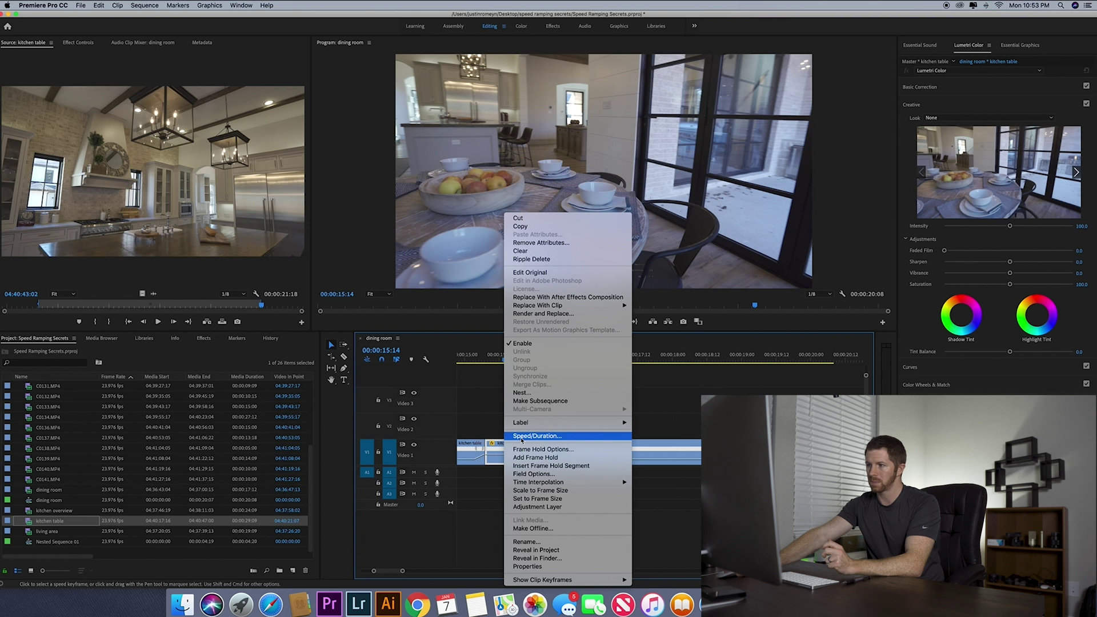
{"action": "left_click", "coordinate": [521, 439]}
{"action": "left_click", "coordinate": [573, 335]}
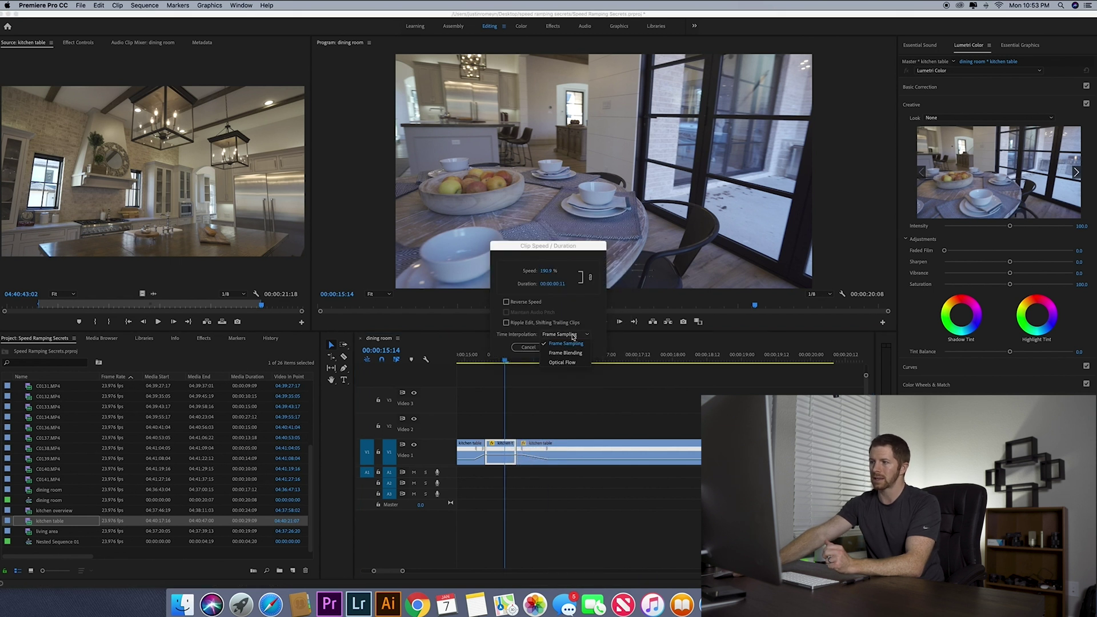
{"action": "left_click", "coordinate": [565, 353]}
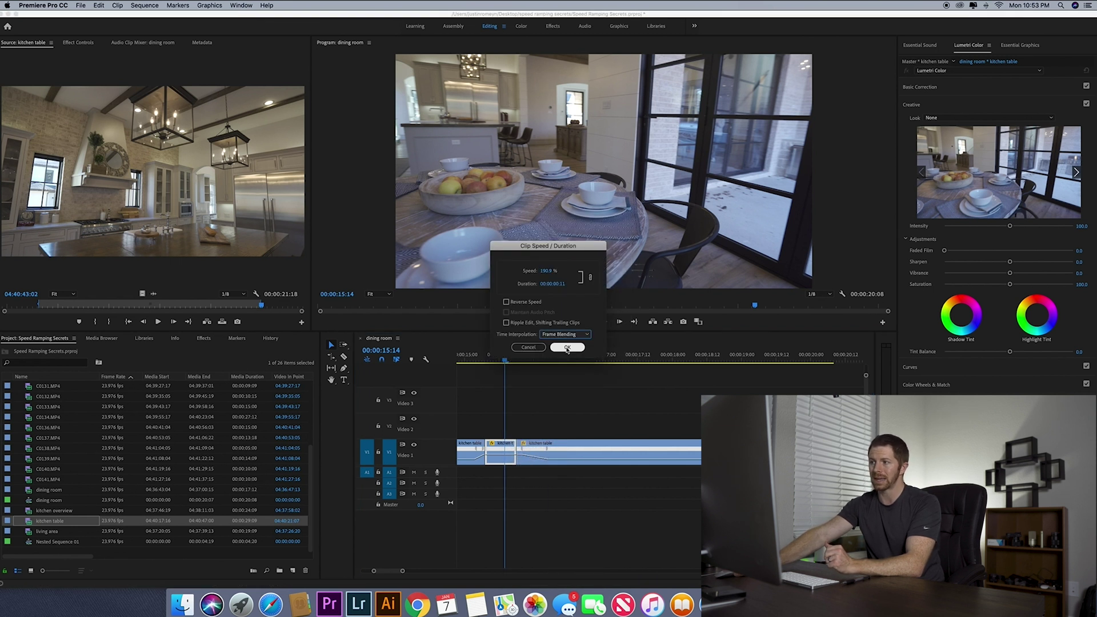
{"action": "left_click", "coordinate": [566, 347]}
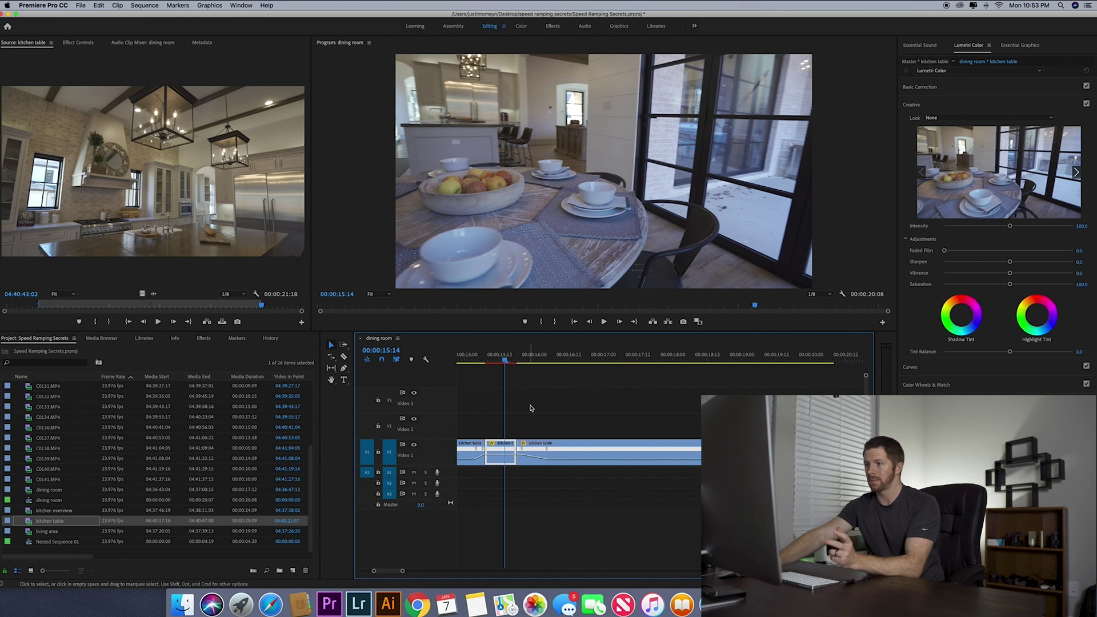